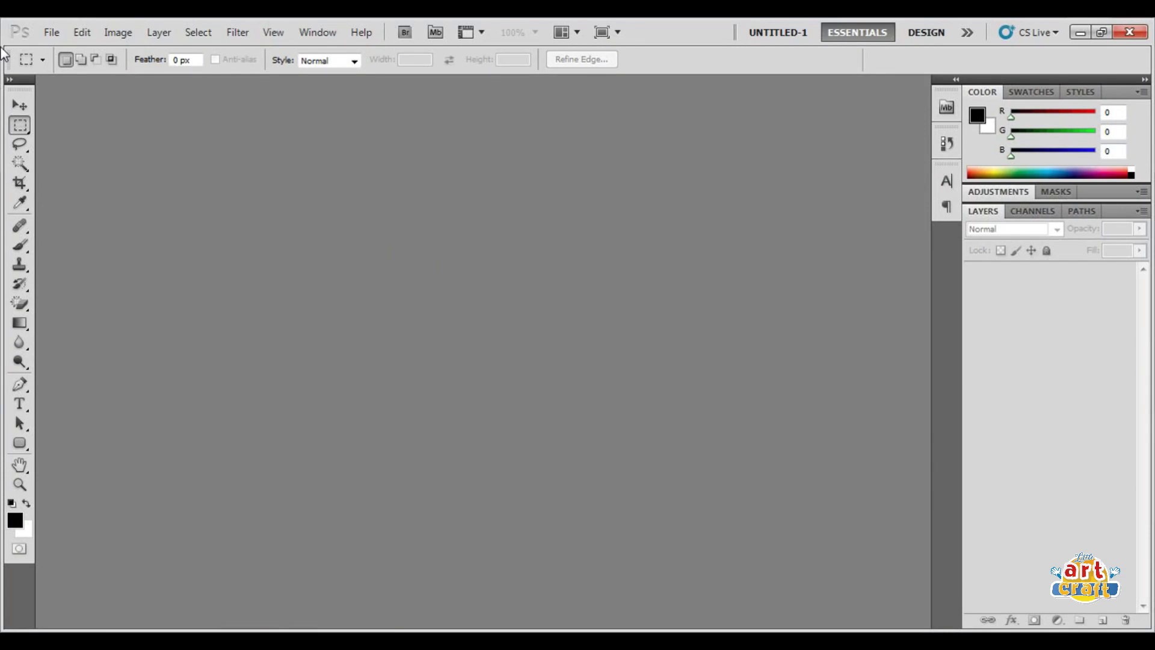
Step: Create a new blank document 350 mm wide by 210 mm high
left_click(51, 32)
type("350")
key("Tab")
type("210")
key("Return")
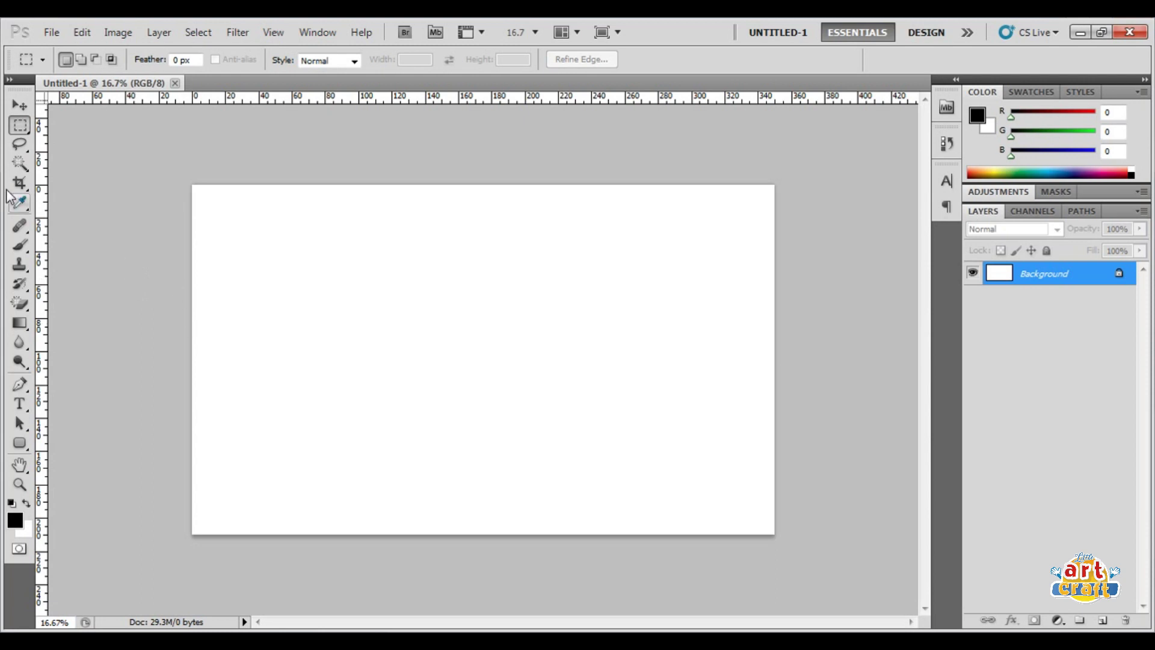
Step: On a new layer, lasso a sloping cliff outline down the canvas's left side
key("ctrl+shift+alt+n")
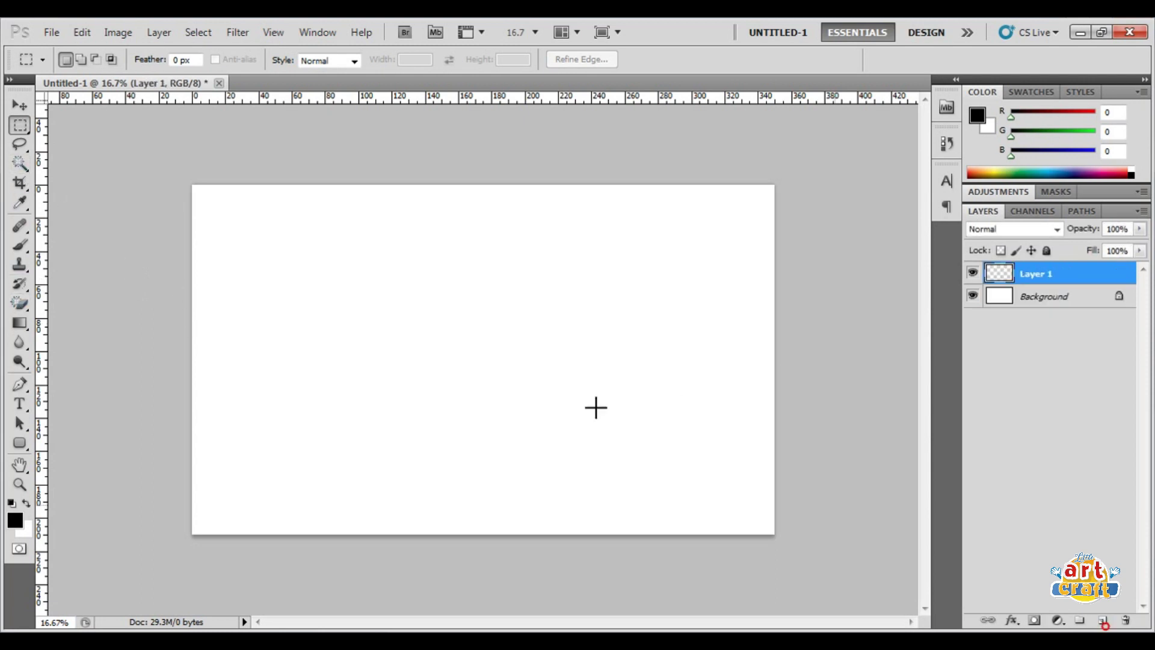
key("l")
left_click_drag(192, 231, 583, 603)
key("ctrl+d")
mouse_move(192, 230)
left_mouse_down()
mouse_move(380, 407)
mouse_move(175, 564)
left_mouse_up()
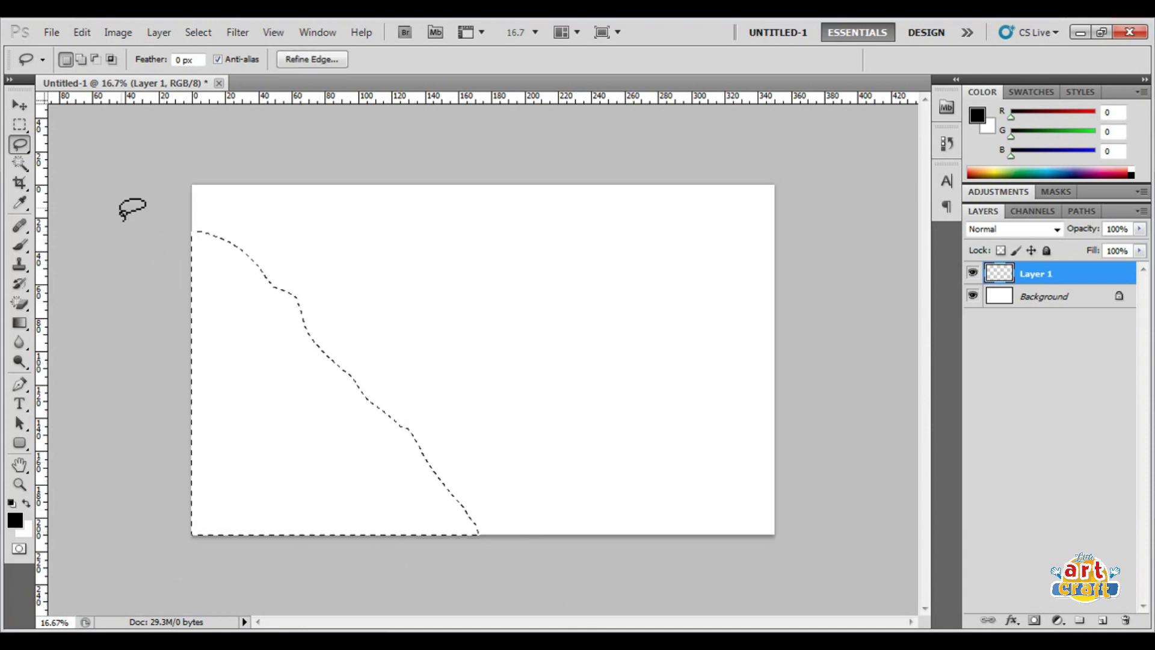
Step: Fill the cliff outline with dark red (R103 G5 B17) and deselect
left_click(15, 520)
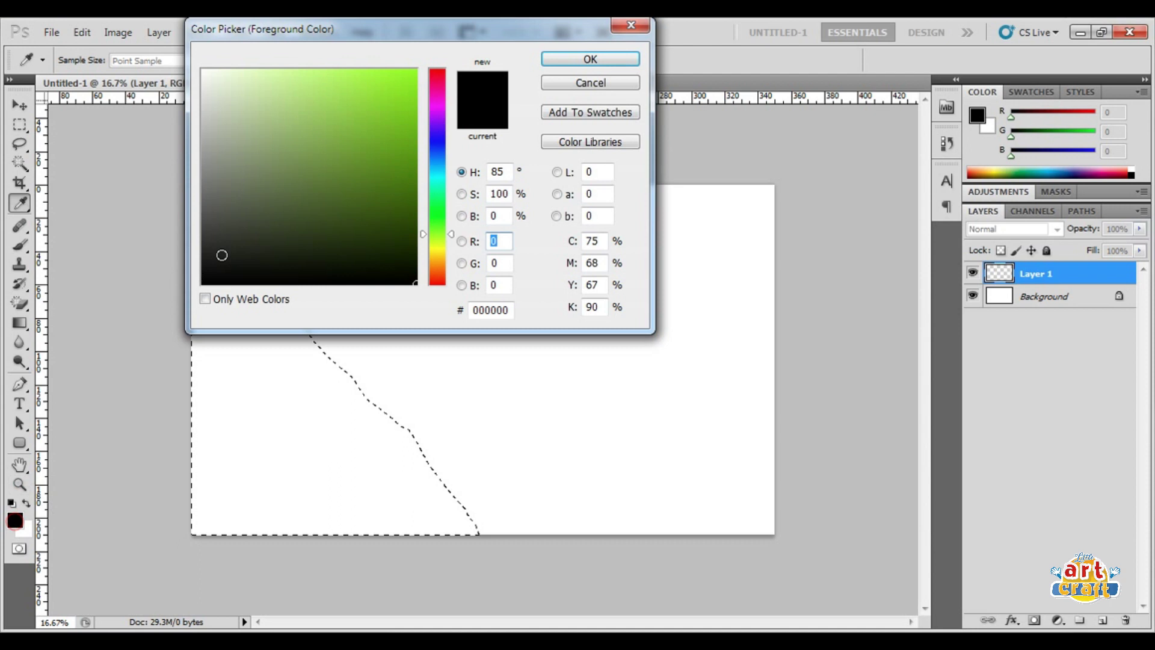
left_click(403, 174)
left_click(440, 107)
left_click(437, 73)
left_click_drag(373, 189, 401, 193)
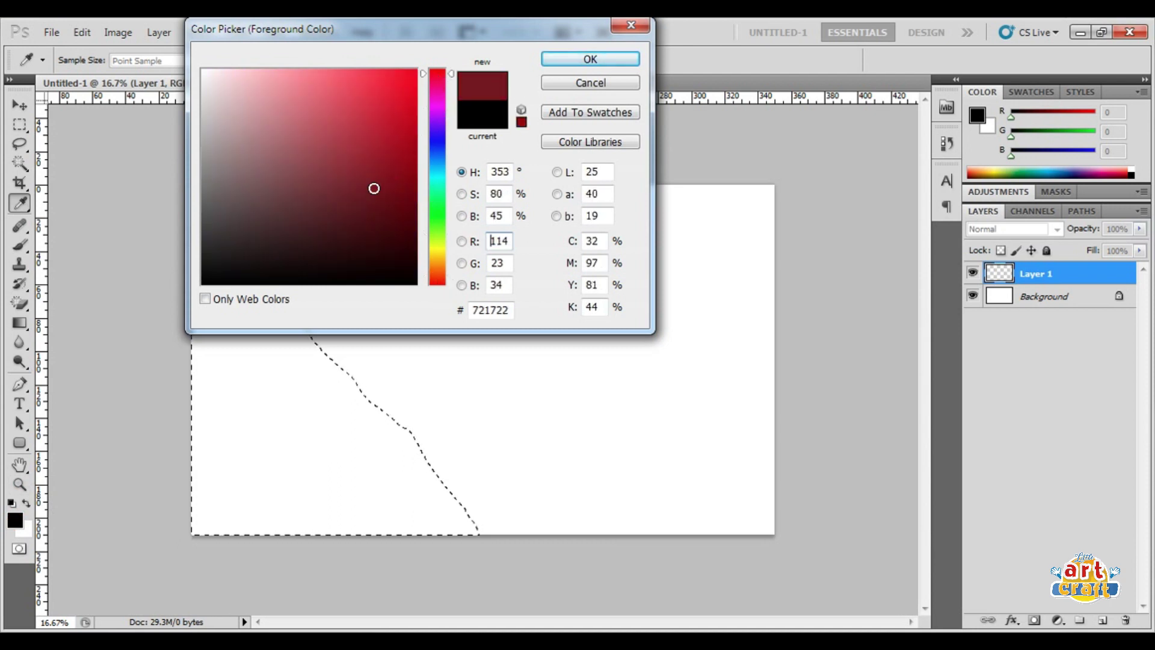
left_click(590, 58)
key("alt+BackSpace")
key("ctrl+d")
Step: Pick the Brush tool, check its presets, and add a new layer for rock detail
left_click(20, 106)
key("b")
left_click(88, 60)
left_click(124, 335)
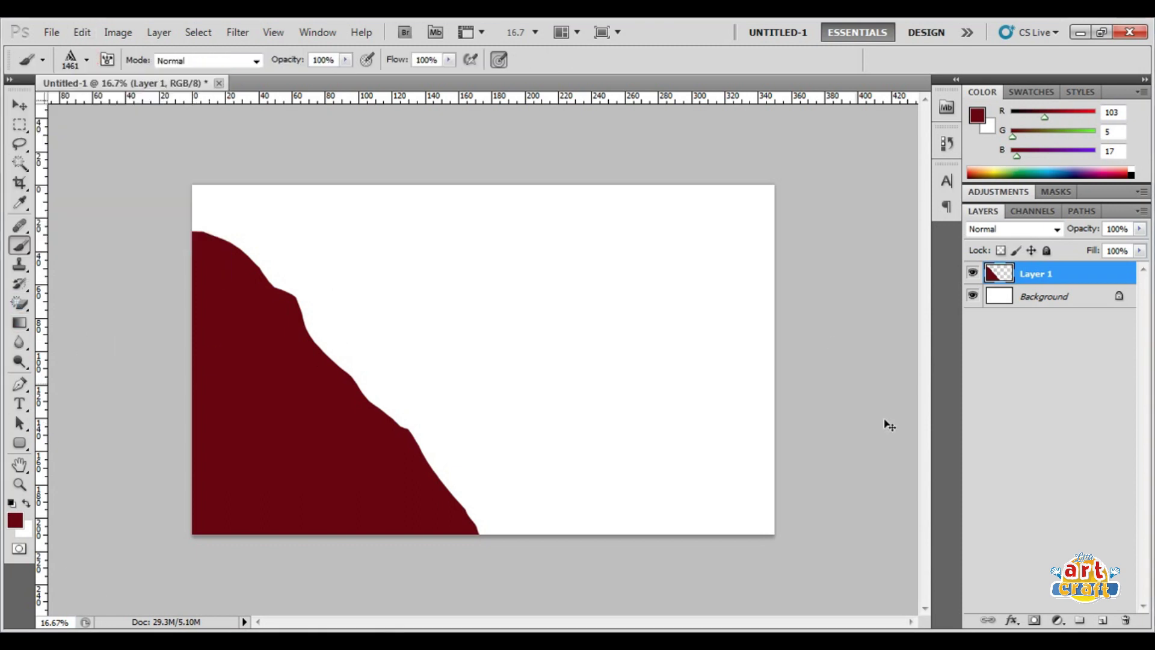
left_click(1103, 620)
Step: Scale the dark rock strokes to about 377% and rotate them 11.53° over the cliff
key("ctrl+t")
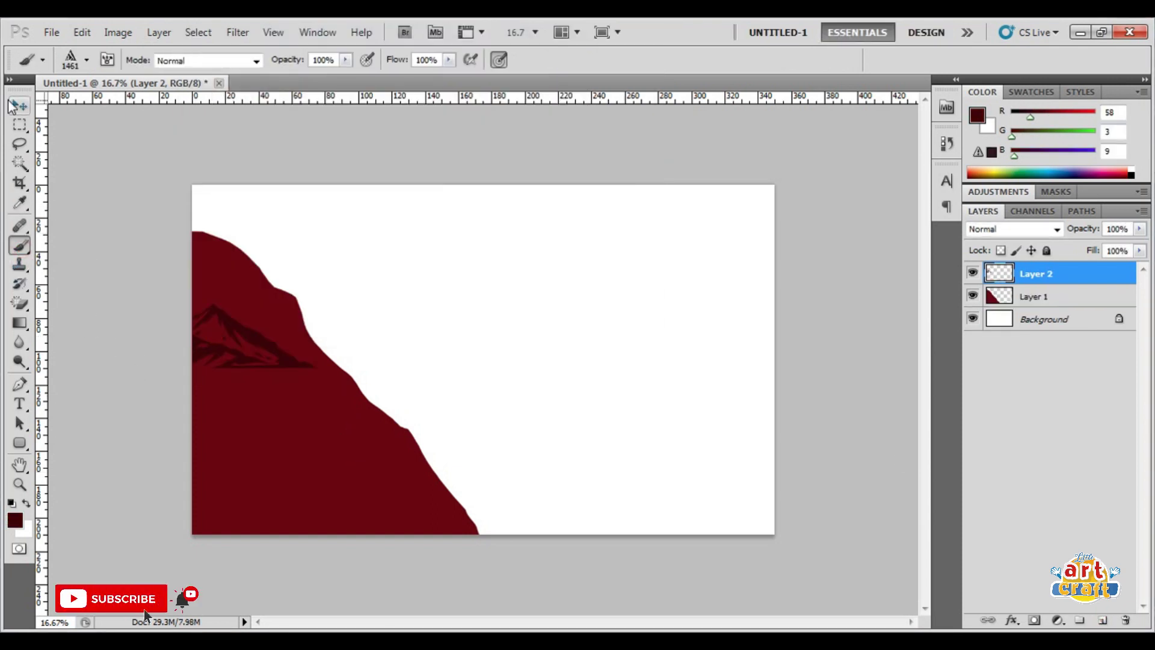
key("ctrl+t")
left_click_drag(348, 335, 665, 470)
left_click_drag(447, 415, 340, 438)
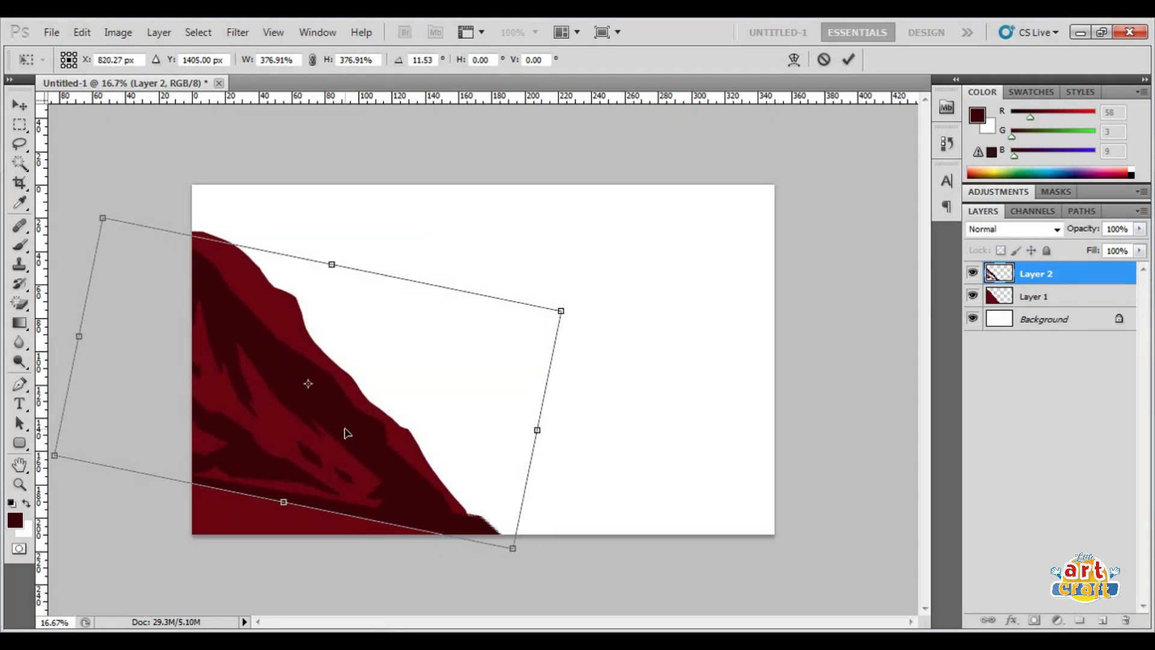
key("Return")
Step: Switch to the red cliff layer and lasso part of the cliff around the strokes
key("alt+bracketleft")
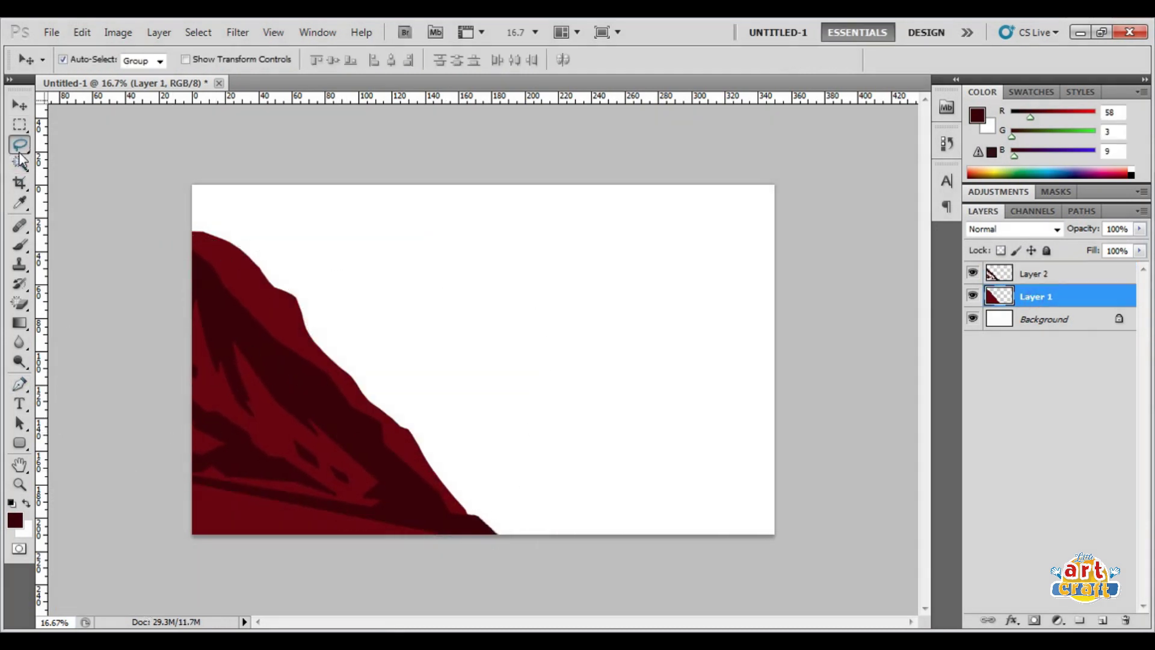
key("l")
left_click_drag(276, 312, 292, 313)
key("v")
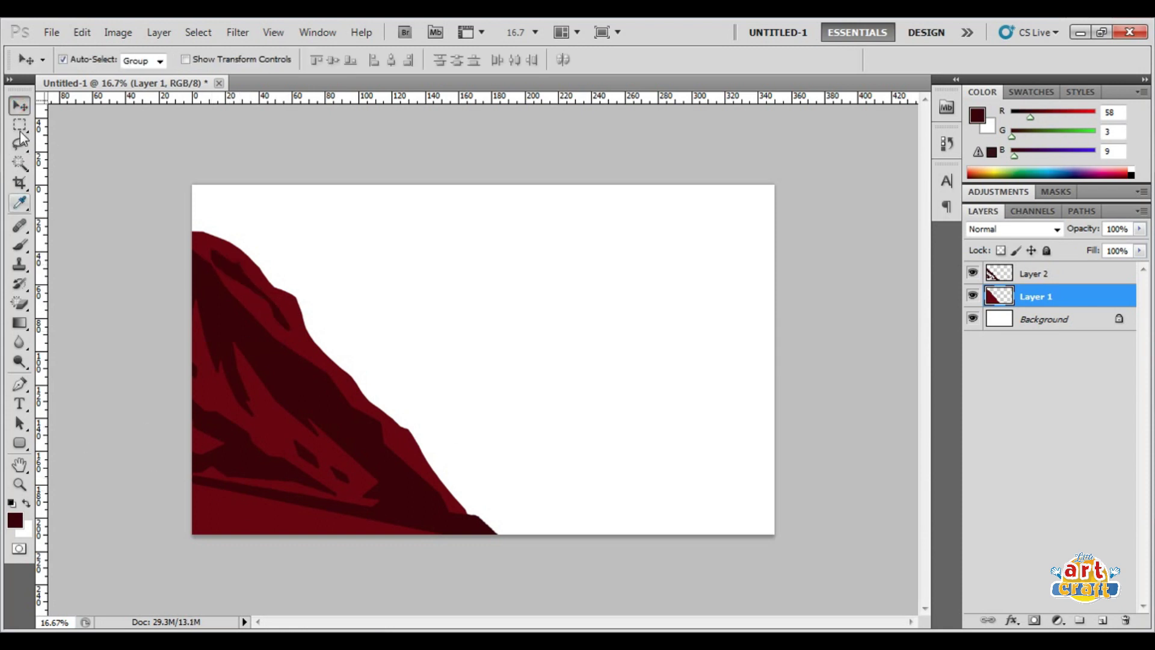
Step: On a new layer, draw the first hill's curved outline and turn it into a selection
left_click(20, 384)
key("ctrl+shift+alt+n")
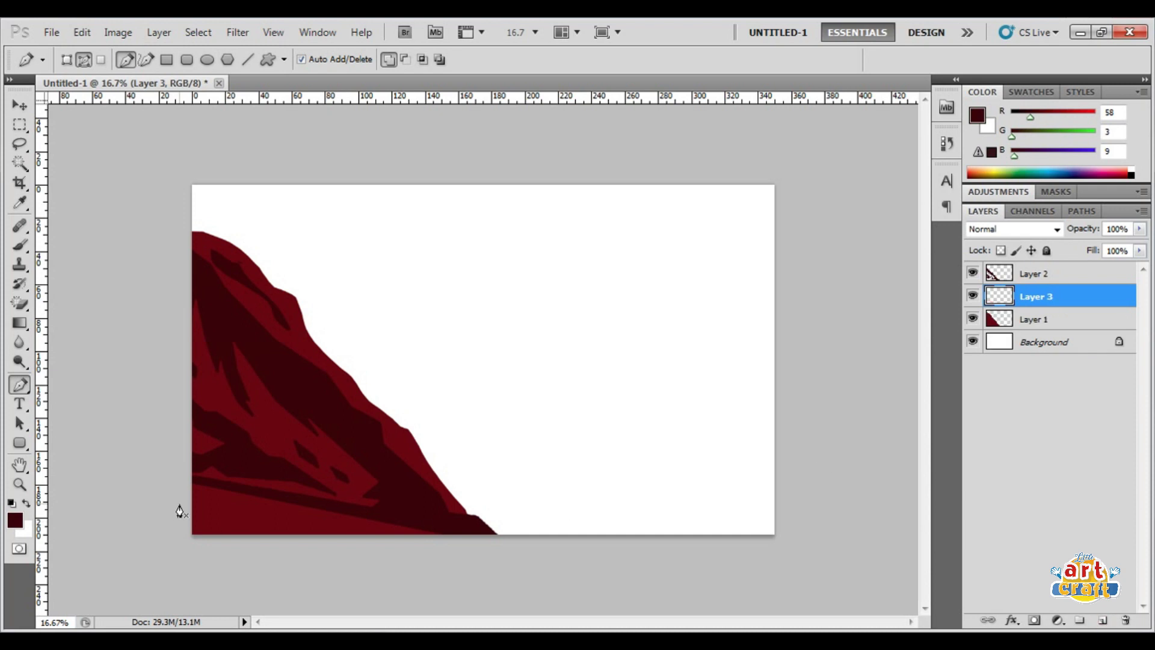
left_click_drag(471, 504, 621, 550)
left_click(636, 559)
left_click(205, 599)
left_click(177, 520)
key("ctrl+Return")
Step: Fill the first hill with bright green and move its layer above the shading layer
left_click(13, 521)
left_click(437, 224)
left_click(416, 124)
left_click(574, 60)
key("alt+BackSpace")
key("ctrl+d")
left_click_drag(1025, 297, 1025, 270)
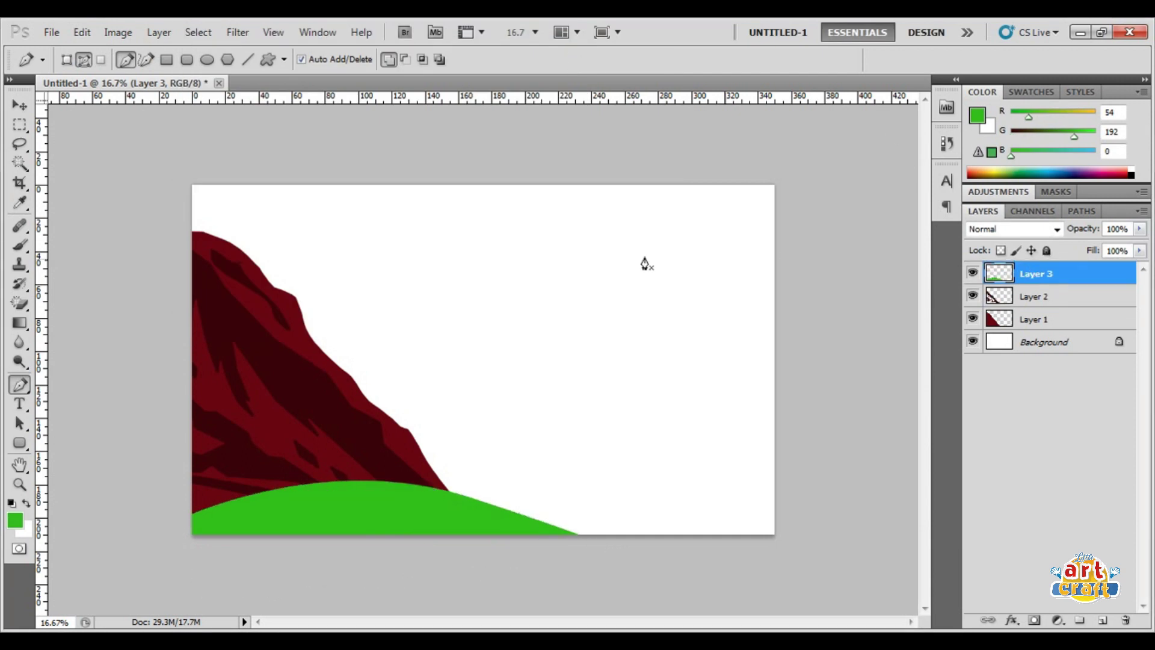
Step: Outline a second hill toward the right and fill it green on its own layer
mouse_move(759, 480)
left_mouse_down()
mouse_move(908, 514)
mouse_move(937, 501)
left_mouse_up()
left_click(868, 565)
left_click(644, 591)
left_click(455, 542)
key("ctrl+Return")
left_click(1103, 620)
key("alt+BackSpace")
key("ctrl+d")
Step: Shade the left hill with darker green (R37 G131 B0) using a large soft brush
left_click(1035, 296)
left_click(19, 163)
left_click(277, 518)
left_click(19, 245)
left_click(15, 520)
left_click(416, 162)
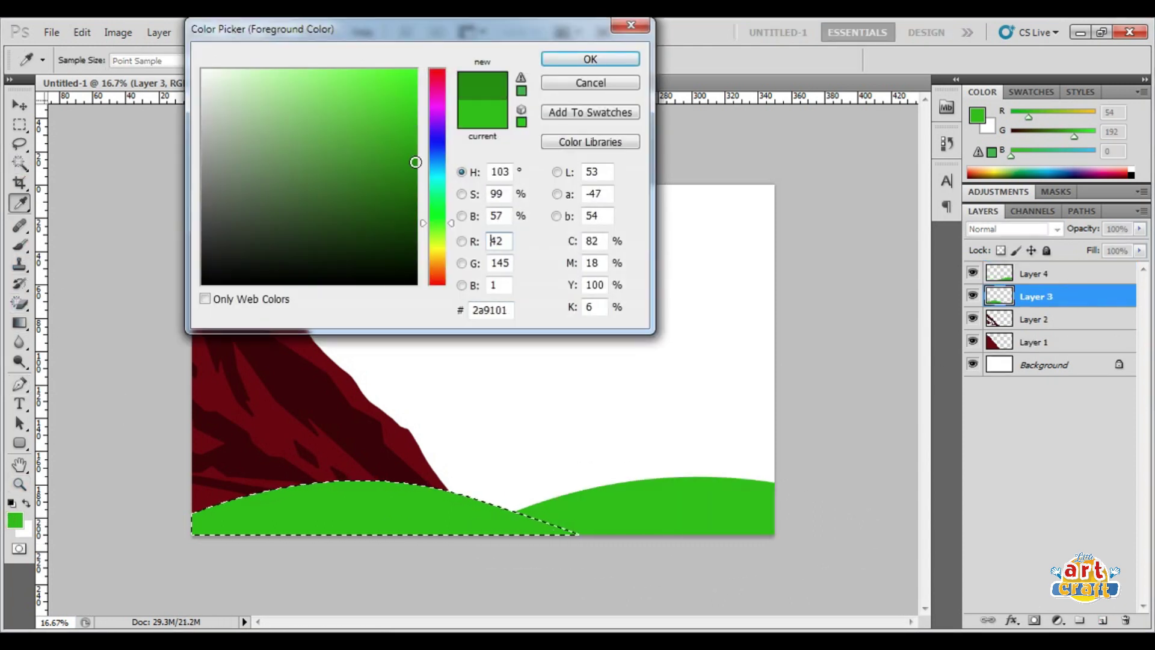
left_click(550, 56)
left_click(86, 59)
left_click_drag(542, 524, 319, 569)
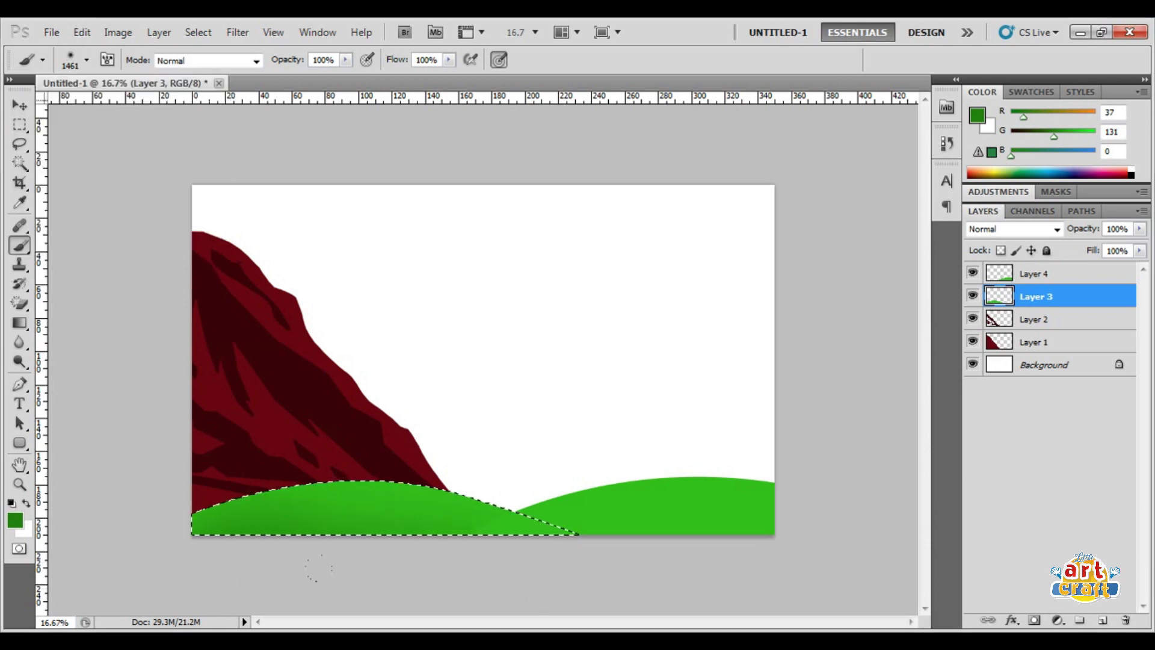
Step: Select the right hill and paint darker green shading across it
left_click(1035, 274)
left_click(999, 272, "ctrl+shift")
key("w")
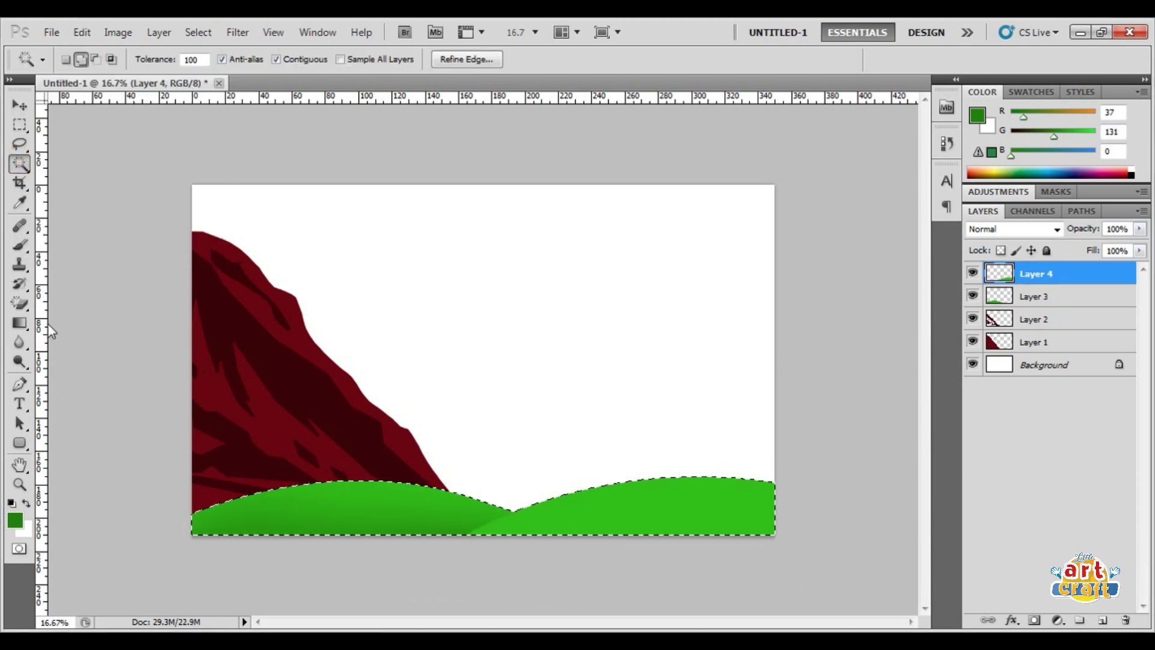
left_click(20, 245)
left_click_drag(753, 523, 512, 524)
key("ctrl+d")
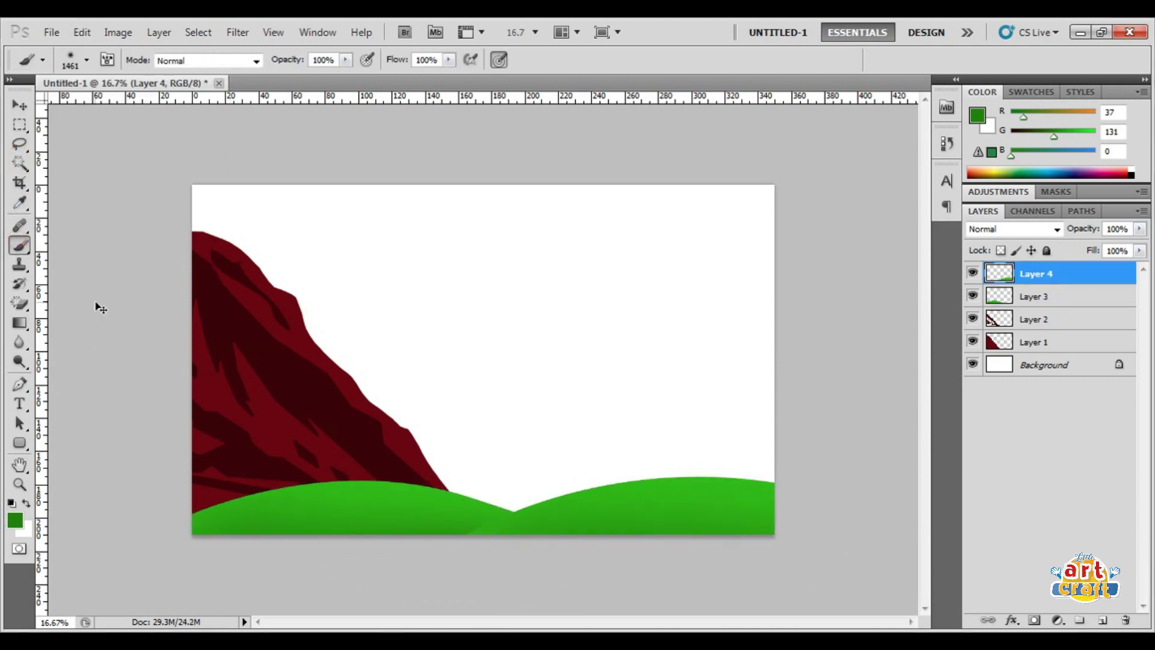
key("ctrl+alt+z")
key("ctrl+alt+z")
left_click(547, 612)
key("ctrl+d")
left_click(20, 105)
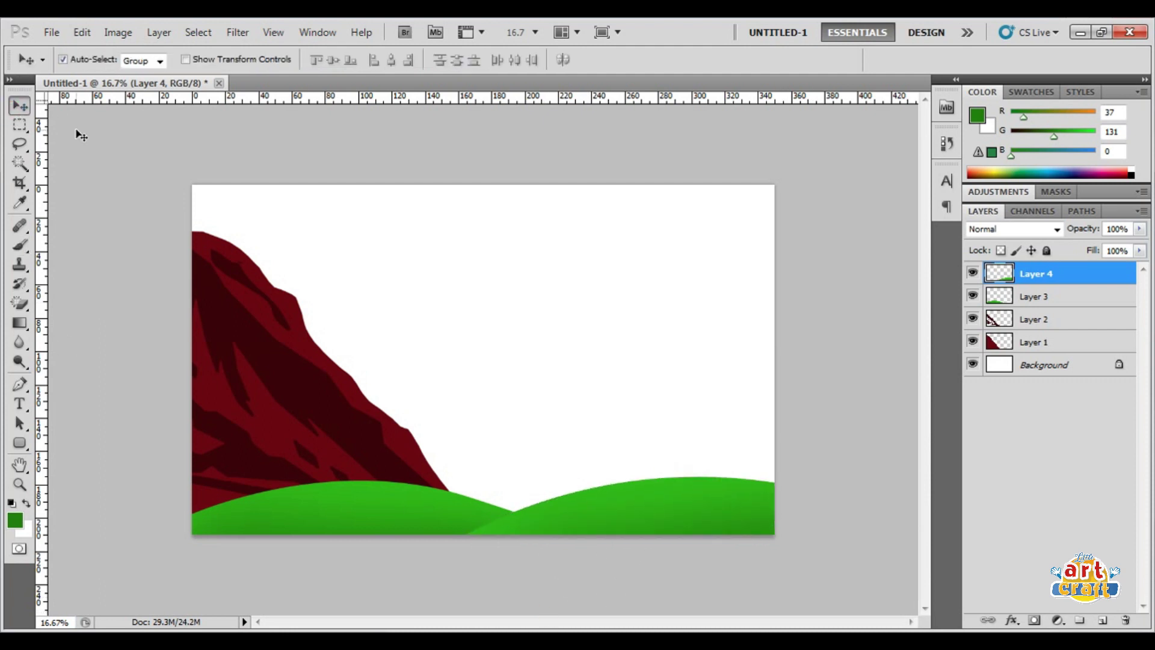
Step: Lasso a mountain at the right edge and fill it olive green on a new layer
left_click(21, 146)
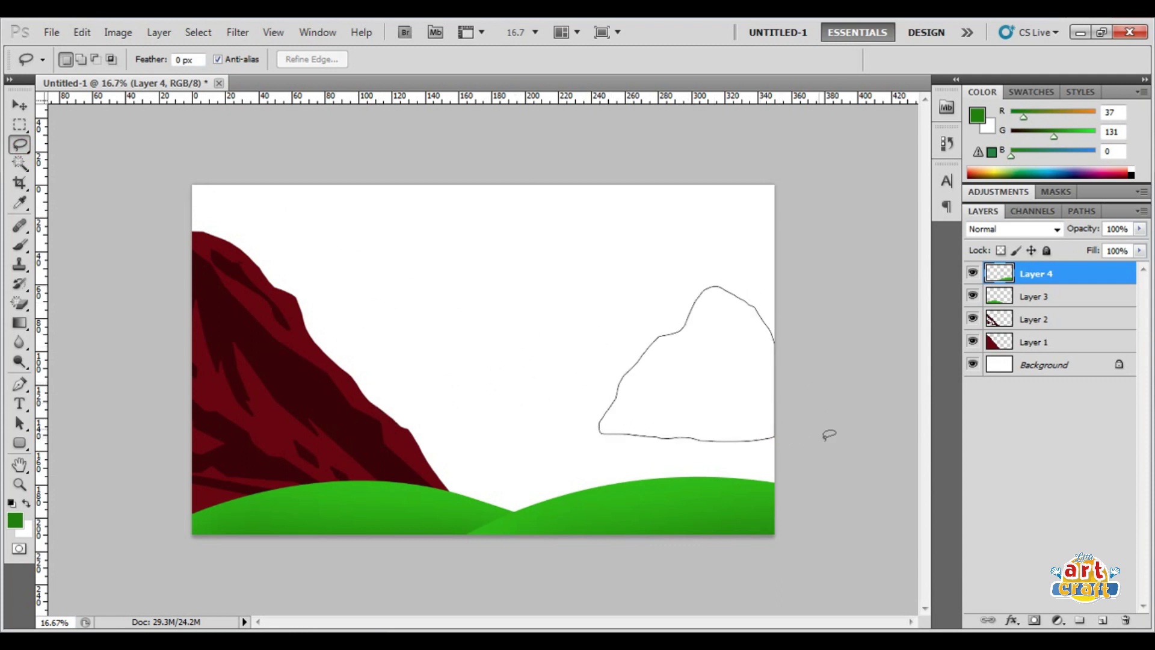
left_click_drag(829, 435, 827, 435)
key("ctrl+shift+alt+n")
left_click(15, 520)
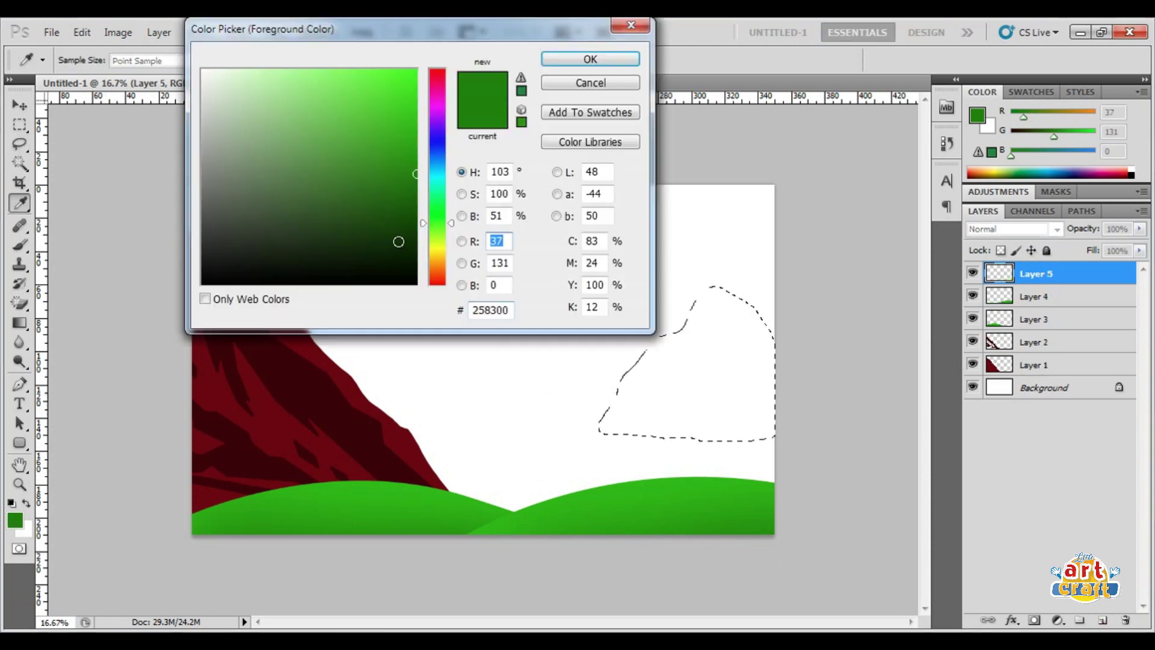
left_click(437, 233)
left_click(390, 197)
left_click(564, 61)
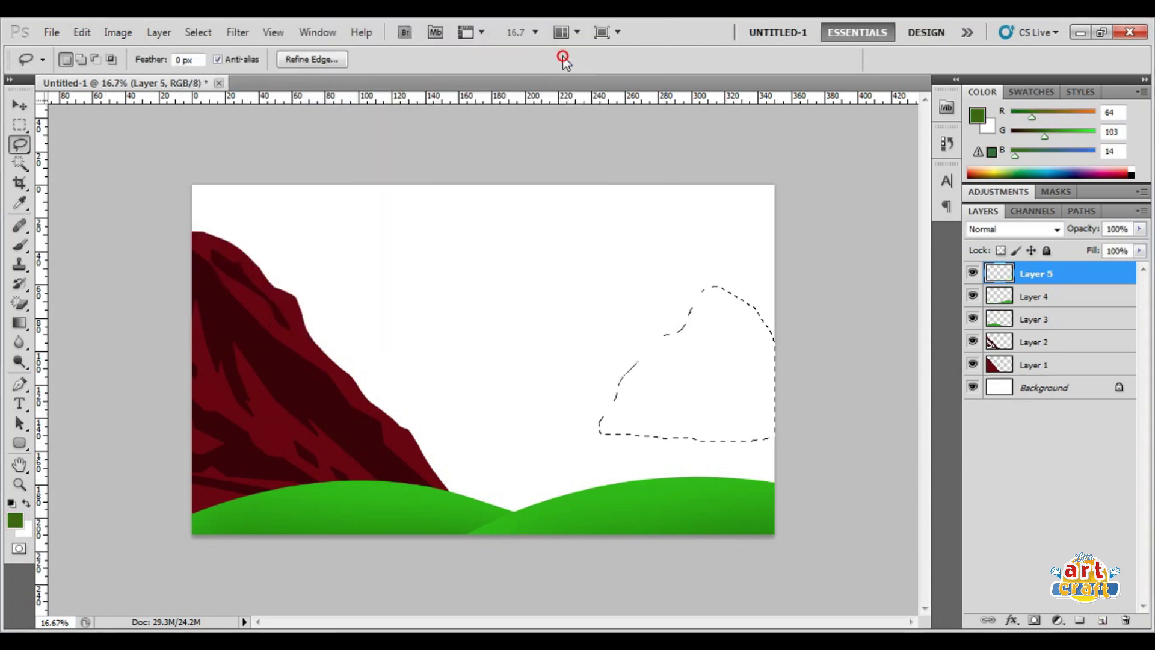
key("alt+BackSpace")
key("ctrl+d")
Step: Fill a shadow sliver and a left-slope shadow on the mountain with dark green
left_click_drag(712, 302, 713, 299)
left_click(15, 519)
left_click(405, 225)
left_click(581, 53)
key("alt+BackSpace")
key("ctrl+d")
mouse_move(674, 355)
left_mouse_down()
mouse_move(593, 433)
mouse_move(630, 391)
mouse_move(620, 415)
left_mouse_up()
key("alt+BackSpace")
key("ctrl+d")
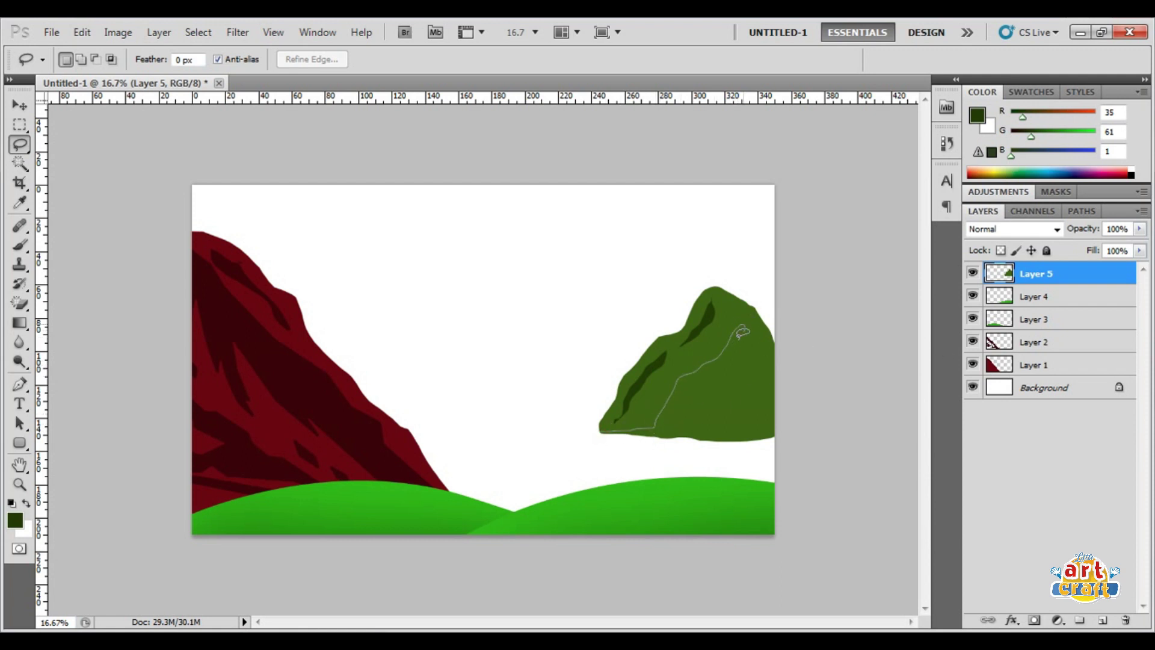
Step: Add lower-right dark green shadow streaks and a near-black green shadow at the base
left_click_drag(641, 435, 638, 434)
key("alt+BackSpace")
key("ctrl+d")
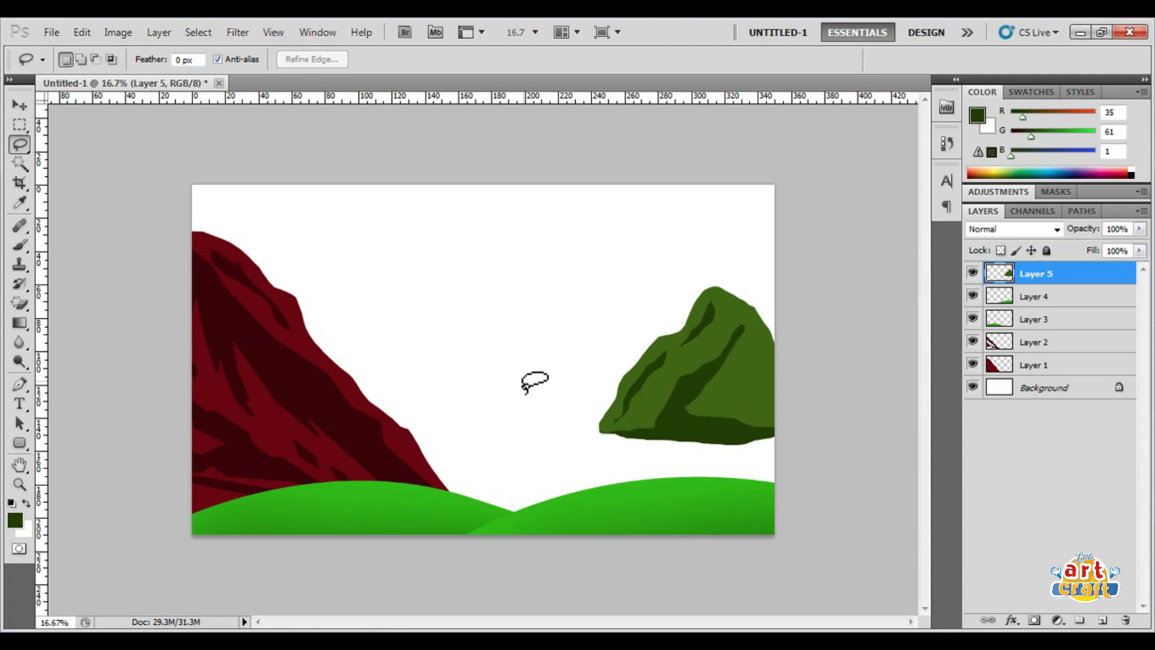
key("alt+BackSpace")
key("ctrl+d")
left_click_drag(715, 395, 678, 422)
left_click(15, 521)
left_click(590, 57)
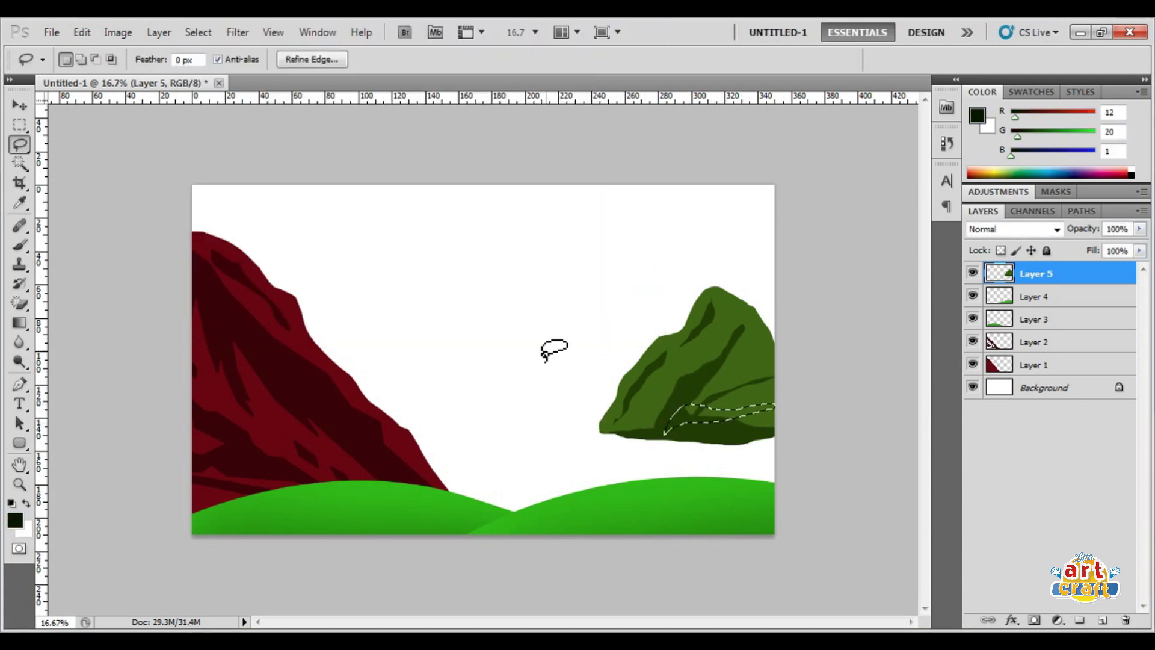
key("alt+BackSpace")
key("ctrl+d")
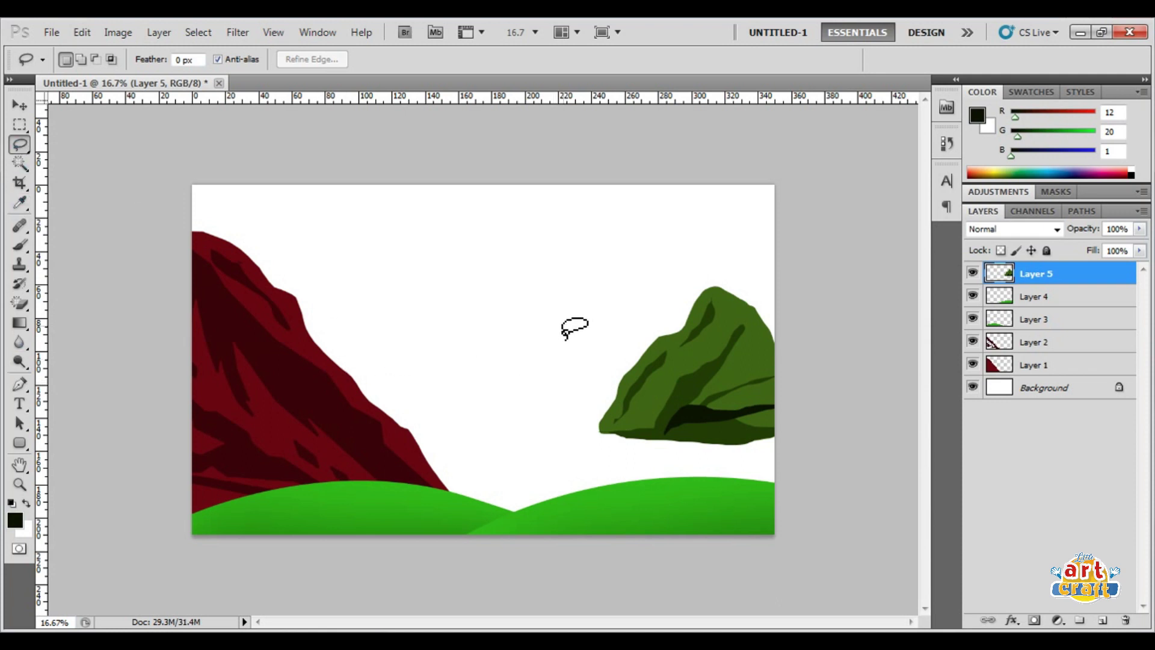
Step: Outline a triangular distant peak between the mountains
left_click_drag(531, 367, 530, 370)
key("ctrl+d")
left_click_drag(631, 379, 527, 384)
Step: Fill the peak grey on a new layer and move it behind the cliff detail
left_click(1103, 620)
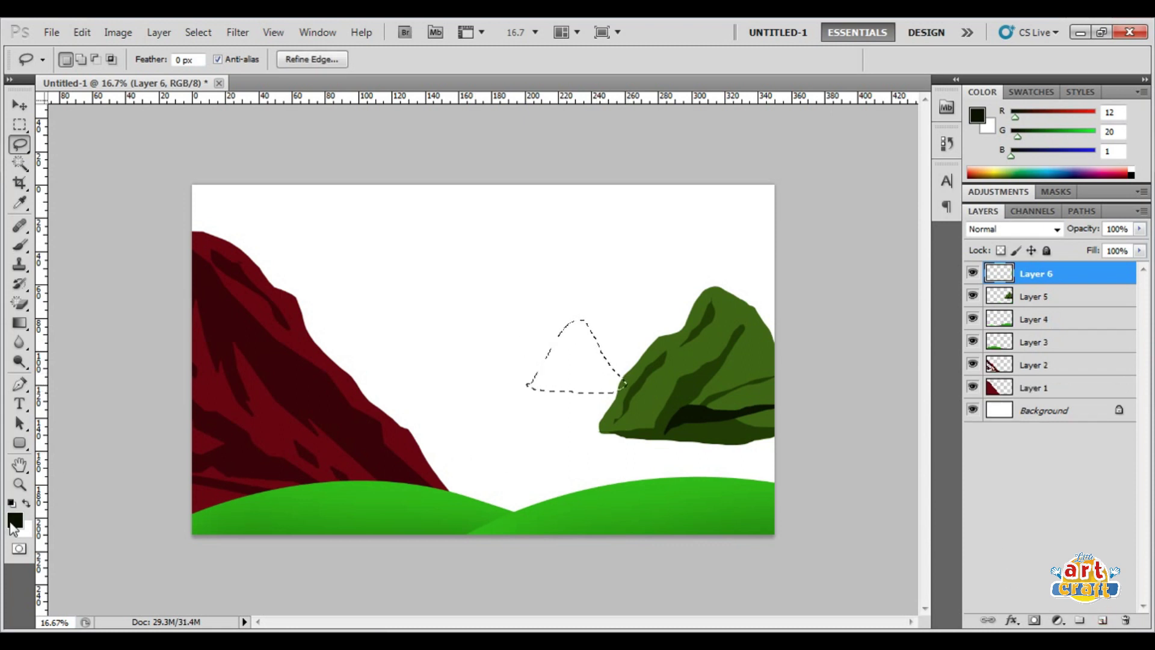
left_click(15, 521)
left_click(222, 189)
left_click(568, 62)
key("alt+BackSpace")
key("ctrl+d")
key("ctrl+bracketleft")
key("ctrl+bracketleft")
key("ctrl+bracketleft")
key("ctrl+bracketleft")
Step: Zoom in and select ridge streaks on the grey peak, adding a new layer for them
left_click_drag(574, 325, 570, 330)
key("ctrl+plus")
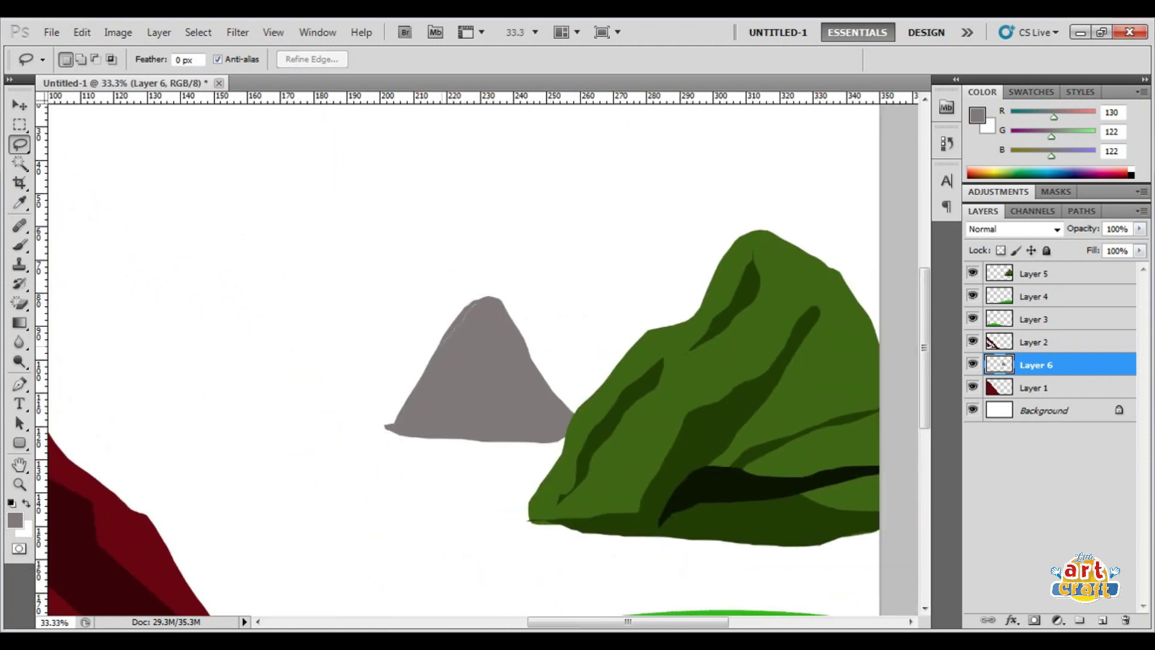
left_click(474, 305)
key("ctrl+shift+d")
key("ctrl+shift+alt+n")
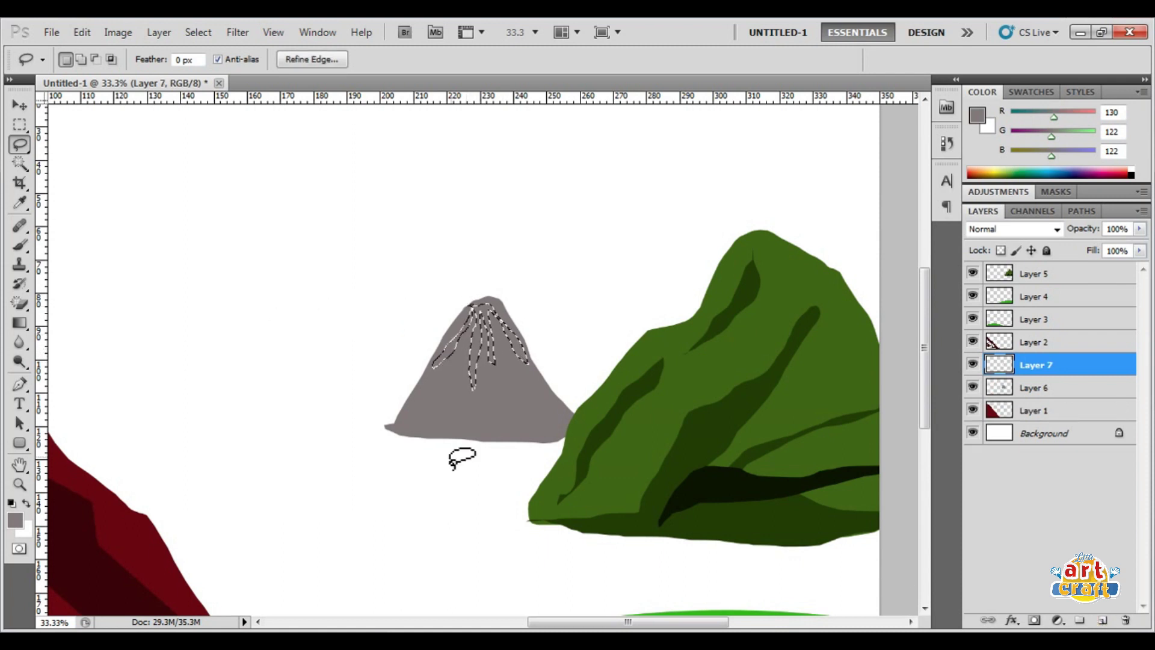
Step: Fill the ridge streaks with light grey, deselect, and zoom back out
key("i")
left_click(15, 520)
left_click(202, 142)
left_click(558, 63)
key("alt+BackSpace")
key("ctrl+d")
key("ctrl+minus")
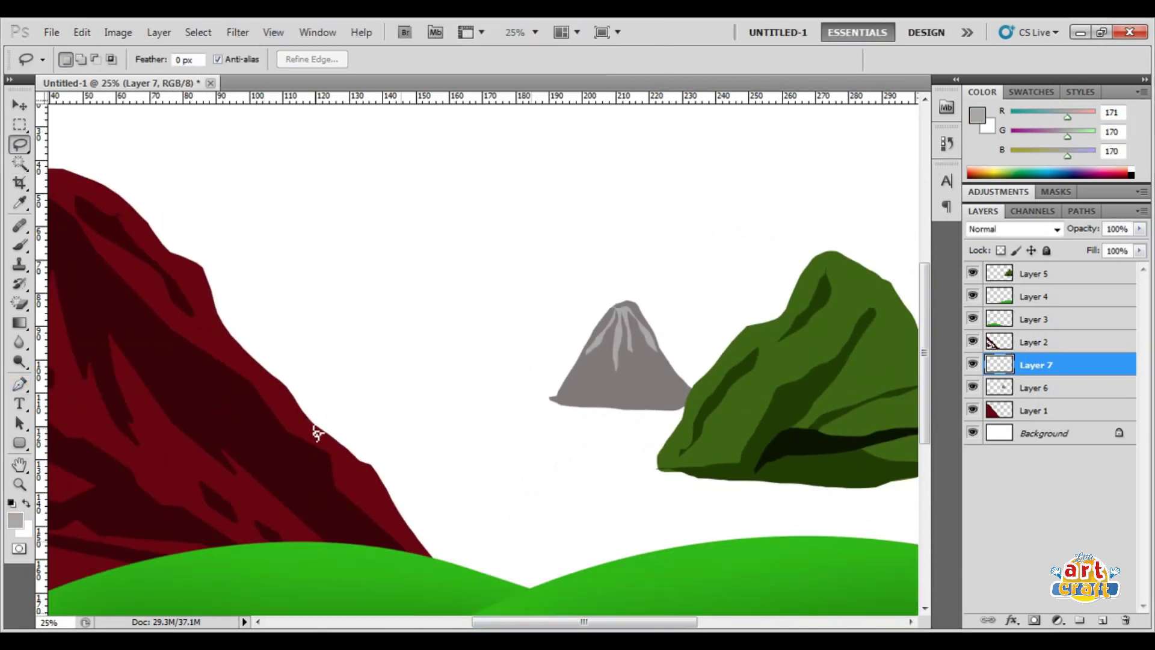
Step: On a new layer, outline a tall peak between the cliff and the grey peak, and choose a mid grey
left_click(1126, 620)
key("Escape")
left_click_drag(245, 422, 235, 437)
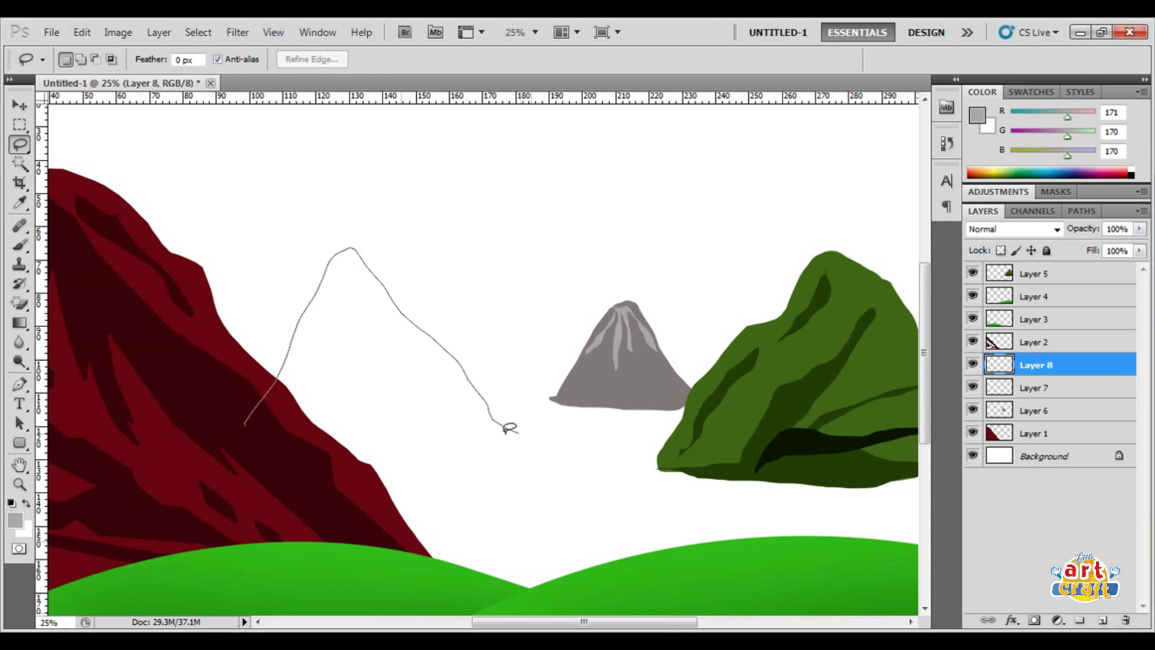
key("i")
left_click(15, 520)
left_click(214, 179)
key("Return")
Step: Fill the new peak with grey and move Layer 8 below the red cliff's layer
key("l")
key("alt+BackSpace")
key("ctrl+d")
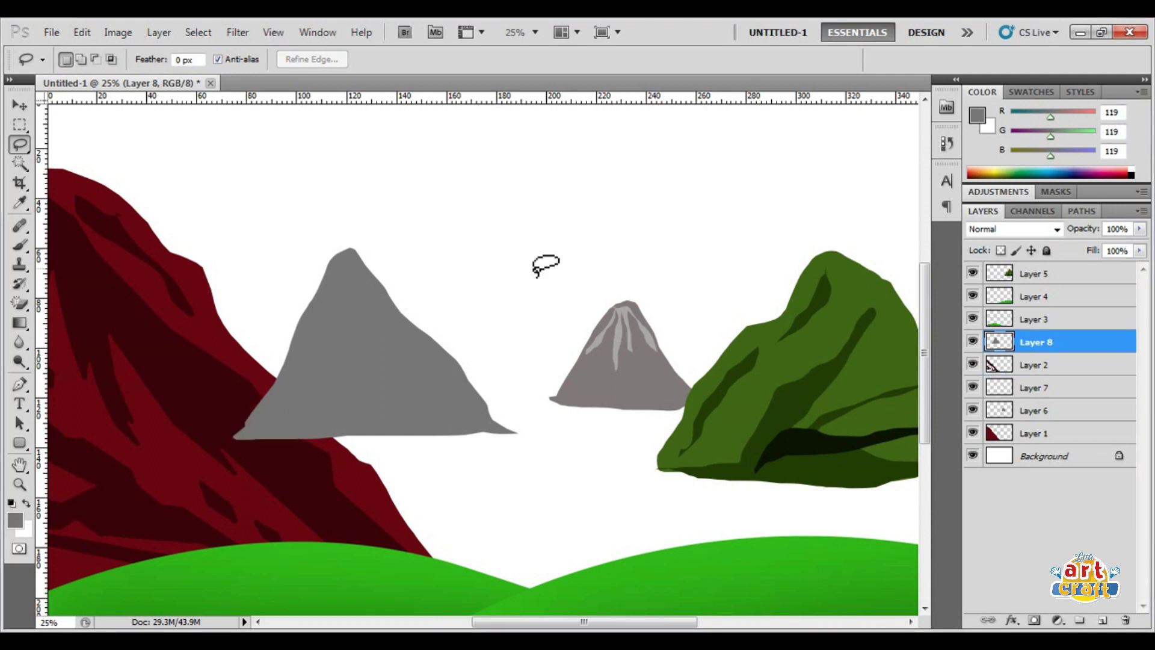
key("ctrl+bracketleft")
key("ctrl+bracketleft")
left_click_drag(1038, 426, 1036, 444)
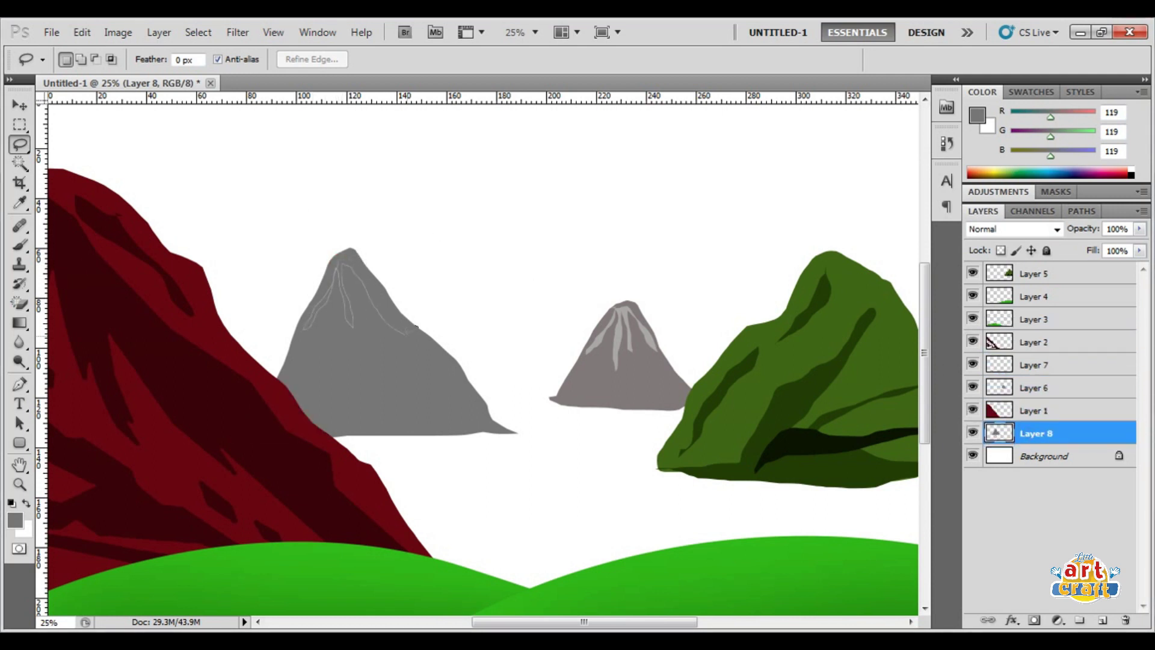
Step: Fill several light grey (R169) highlight streaks down the peak's face
left_click(15, 520)
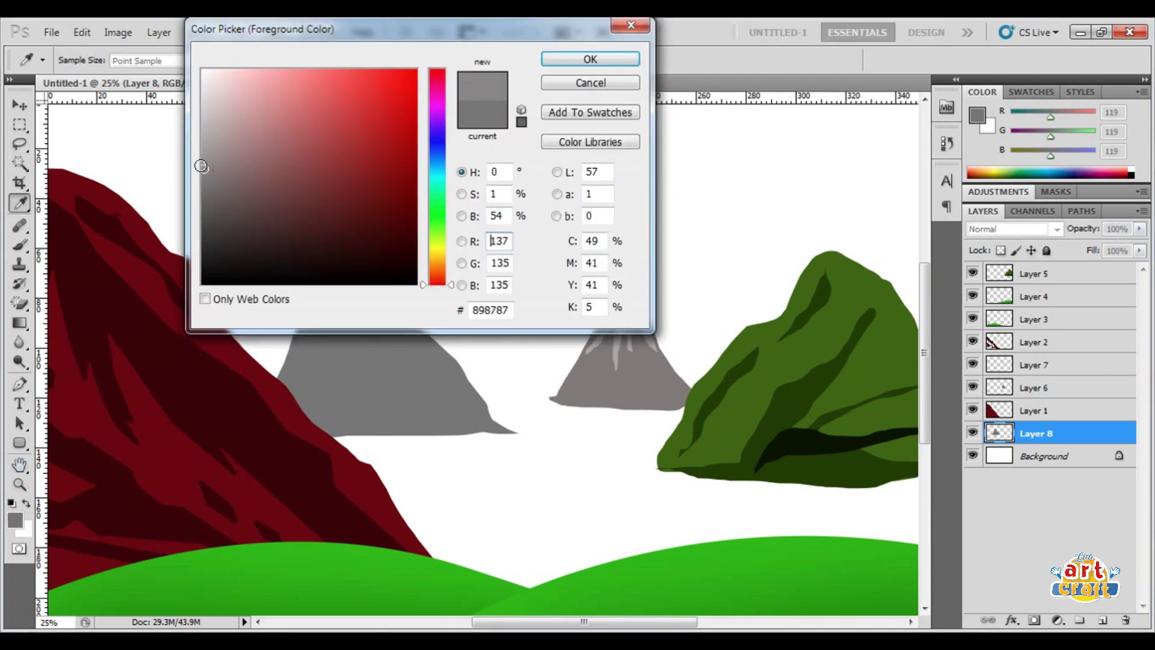
left_click(201, 141)
left_click(554, 57)
key("alt+BackSpace")
key("ctrl+d")
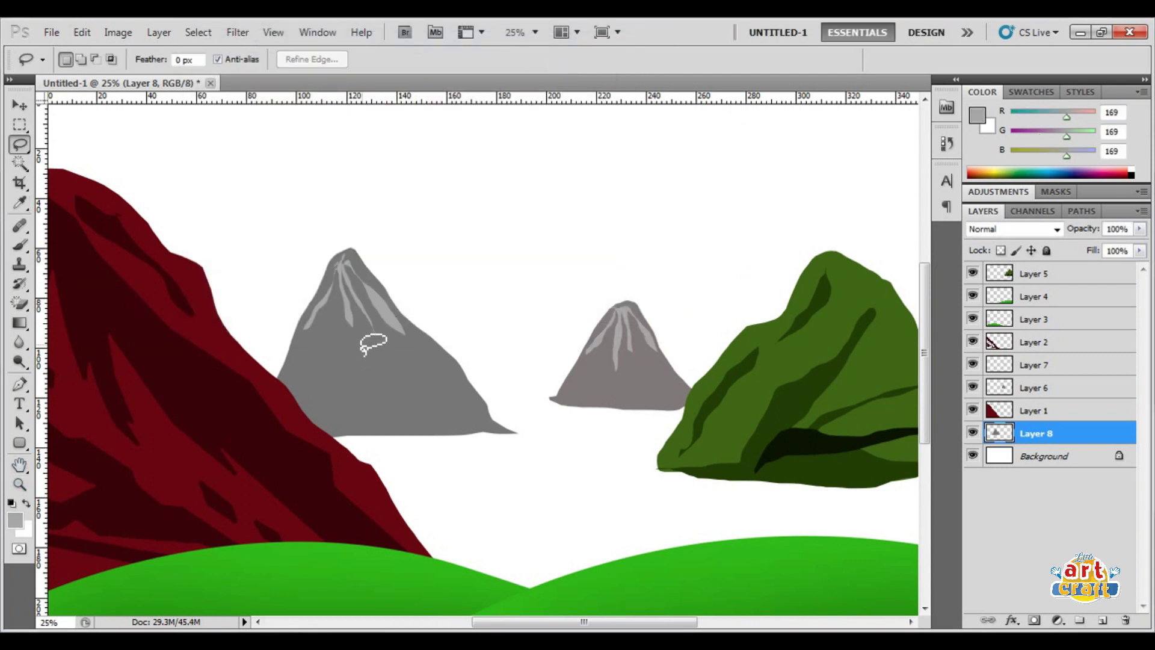
key("alt+BackSpace")
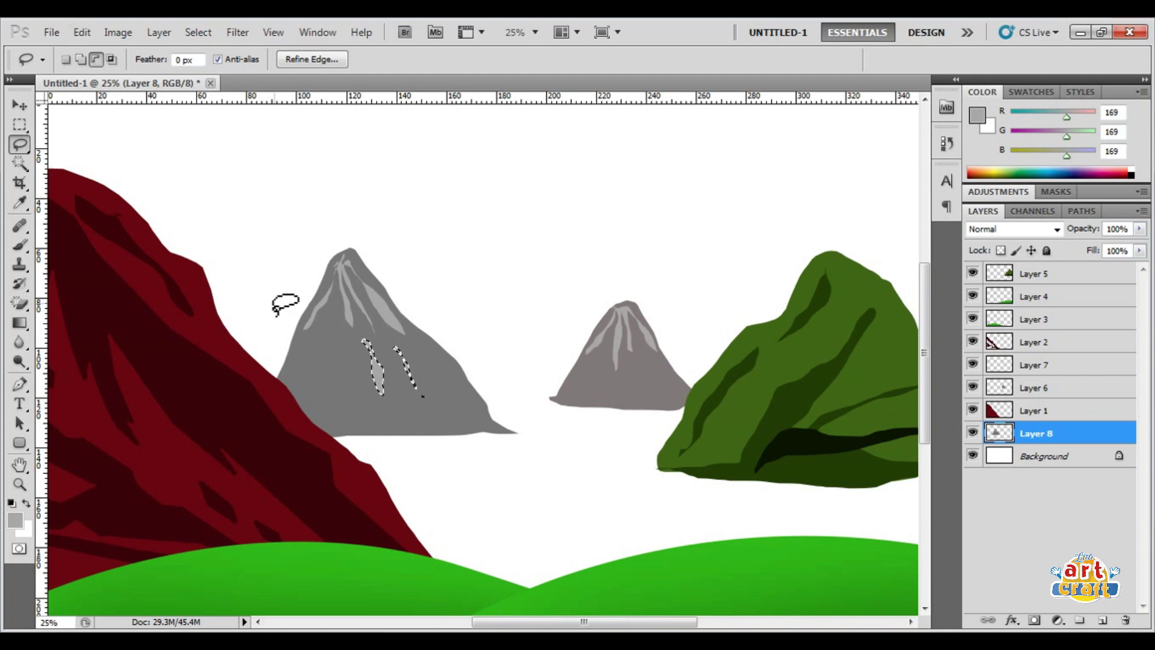
key("ctrl+d")
key("alt+BackSpace")
key("ctrl+d")
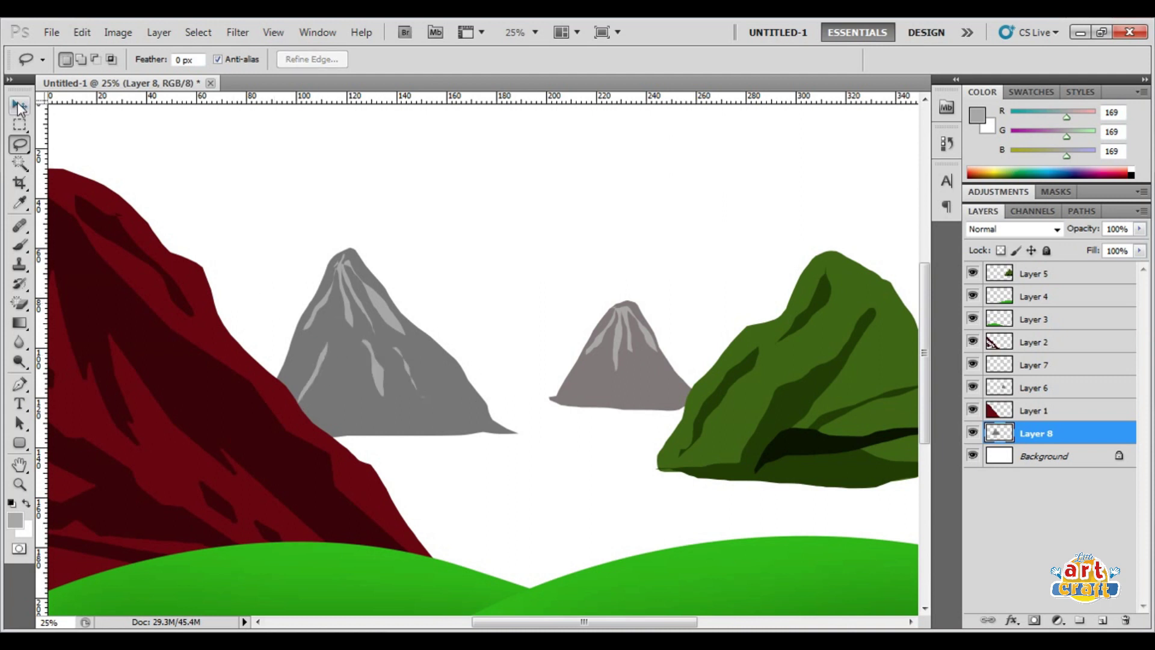
left_click(20, 246)
left_click(87, 60)
Step: Load the grass-tuft brush preset 216 with a dark grey colour
left_click(120, 256)
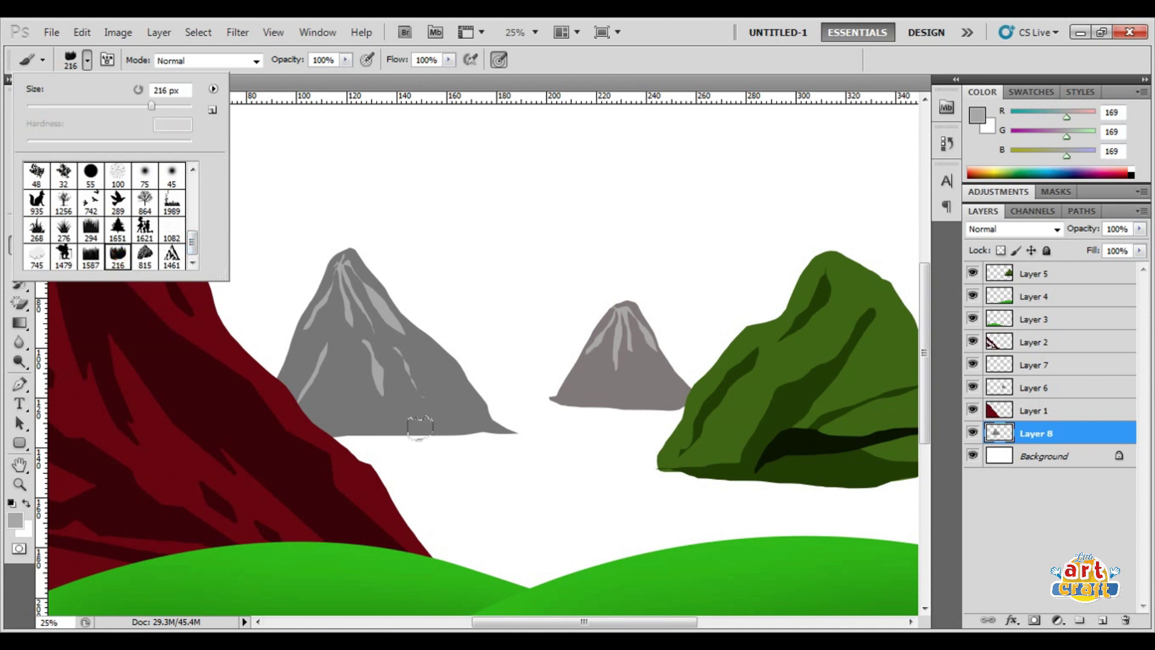
left_click(15, 520)
left_click(211, 256)
left_click(591, 57)
right_click(605, 390)
left_click(674, 424)
key("Return")
Step: Paint dark grey grass along both grey peaks' bases at 119 px and 94 px
right_click(549, 417)
left_click_drag(611, 451, 639, 453)
left_click_drag(512, 430, 265, 431)
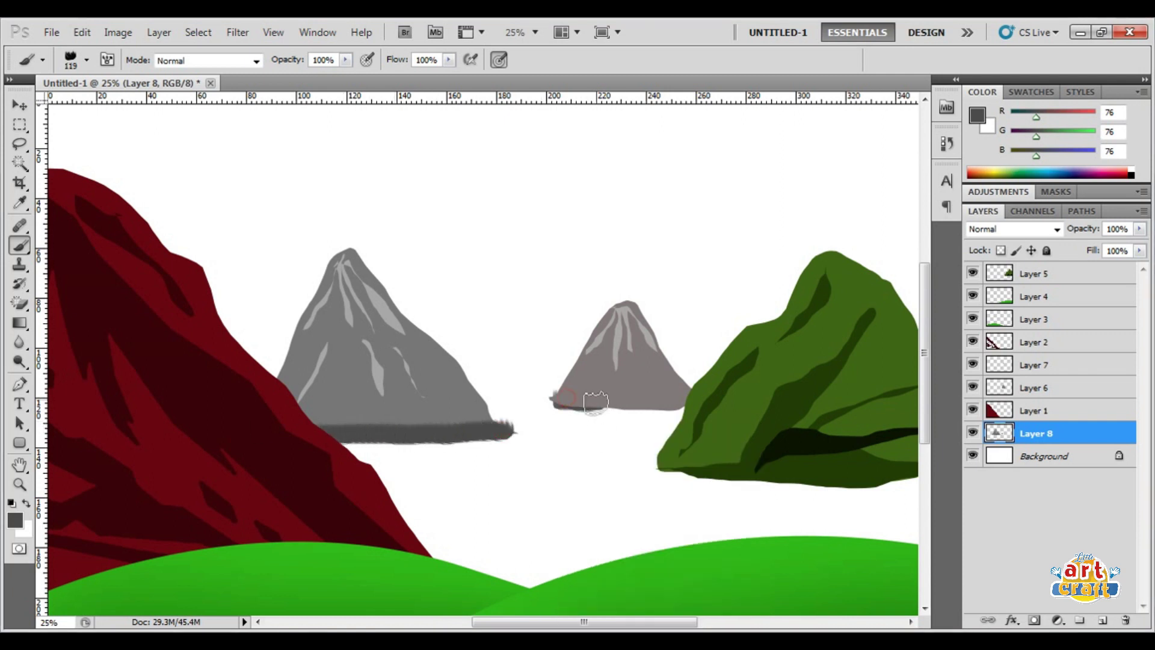
left_click(602, 385, "ctrl")
right_click(677, 400)
left_click(769, 433)
left_click_drag(544, 403, 685, 404)
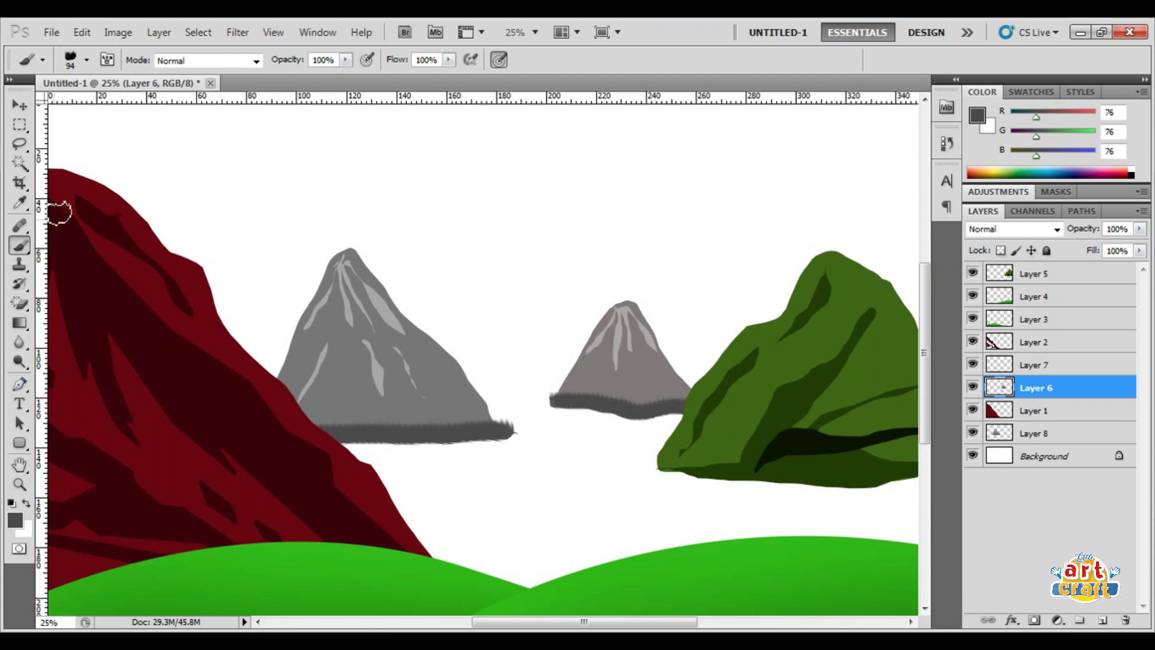
Step: On the red cliff's Layer 2, paint a very dark red fringe at 135 px
key("v")
left_click(395, 522)
left_click(333, 527)
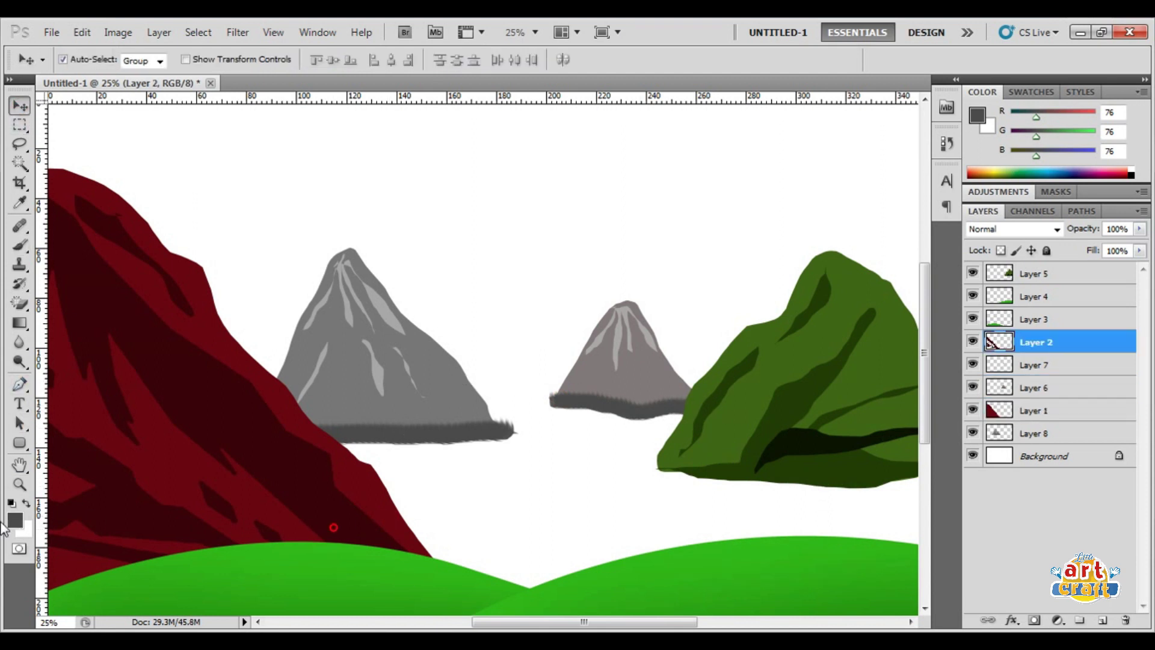
left_click(17, 288)
left_click(15, 520)
left_click(343, 499)
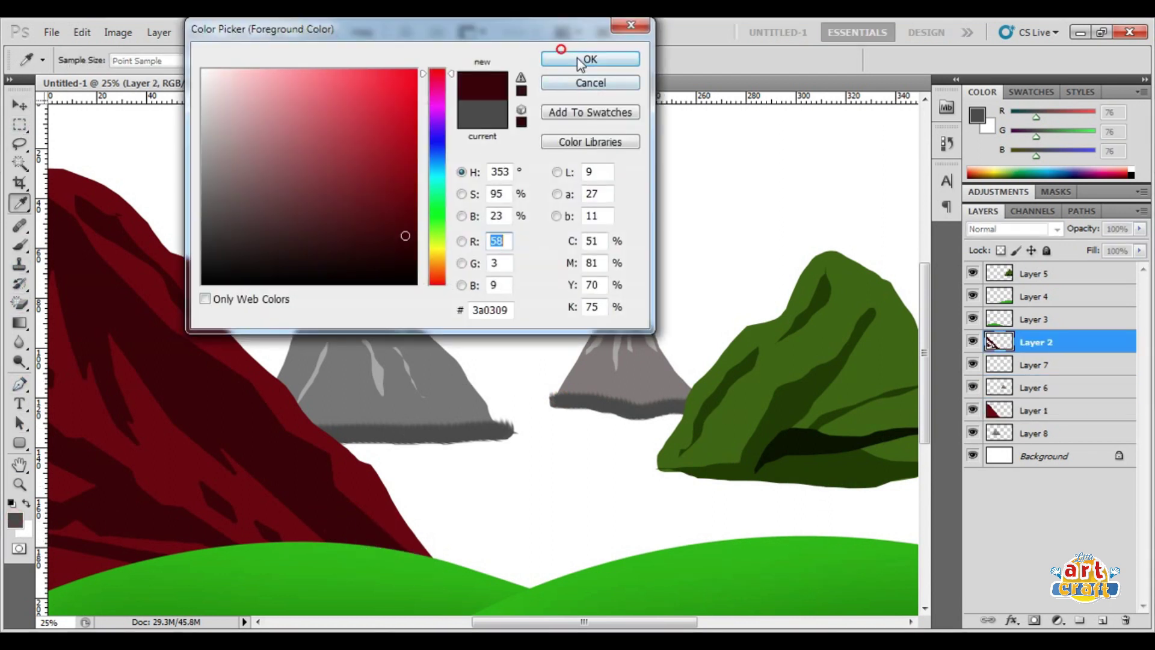
left_click(579, 60)
right_click(392, 552)
type("135")
key("Return")
left_click_drag(424, 560, 60, 569)
Step: Paint a very dark green grassy fringe along the green mountain's base
key("v")
left_click(807, 475)
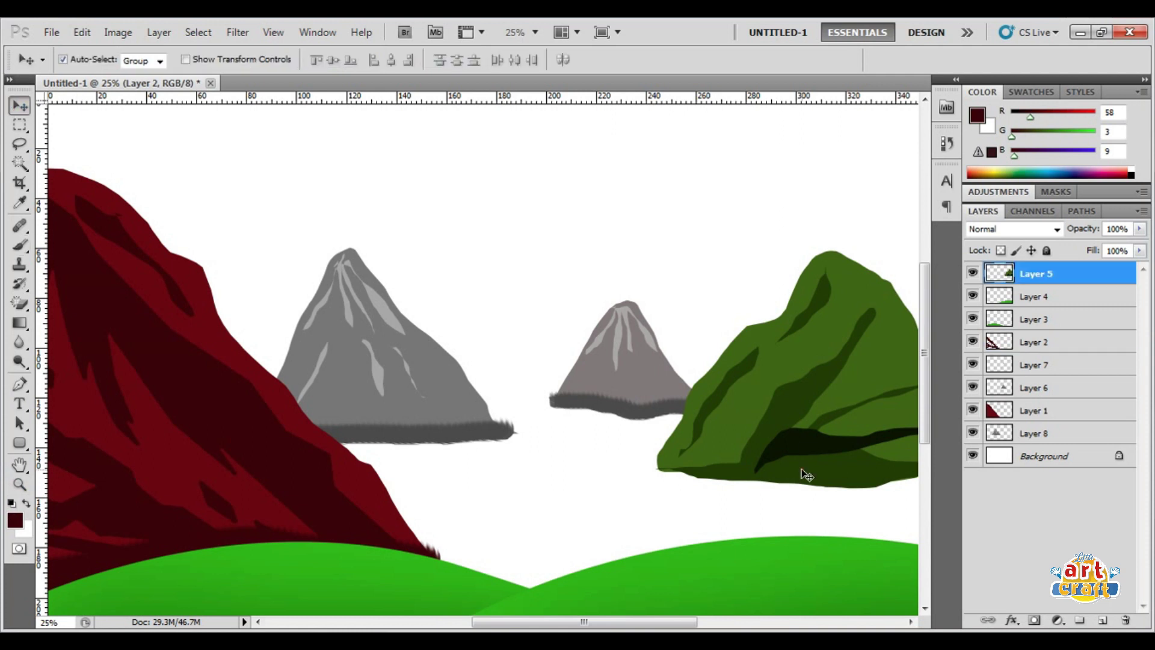
left_click(15, 520)
left_click(379, 261)
left_click(590, 57)
key("b")
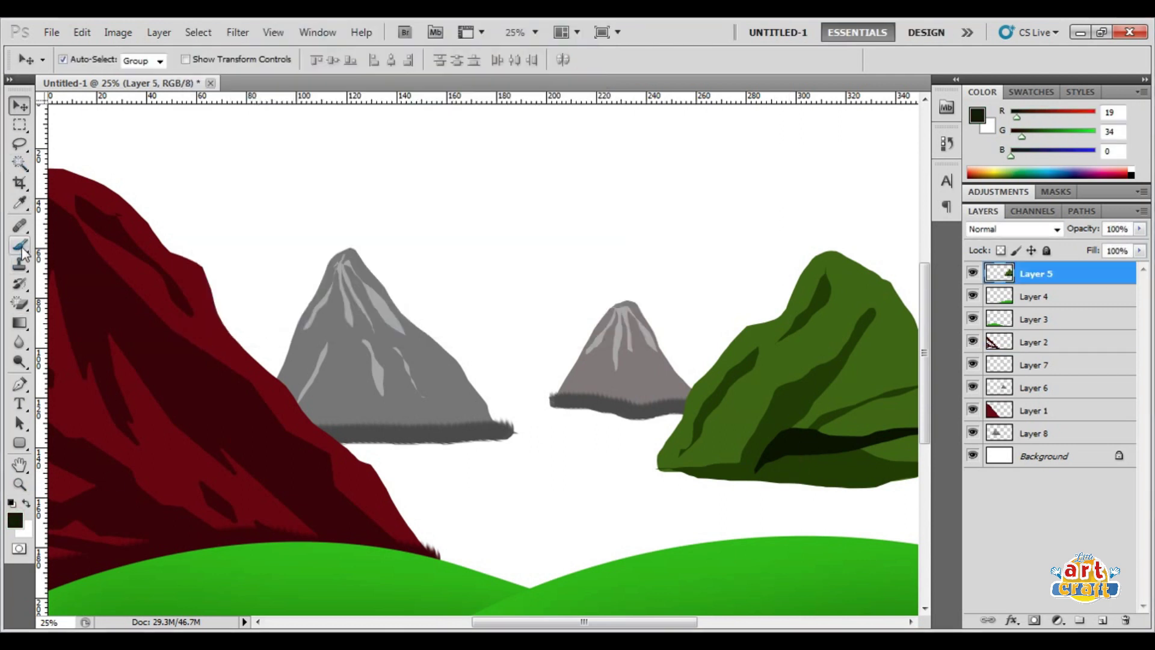
left_click_drag(690, 467, 904, 478)
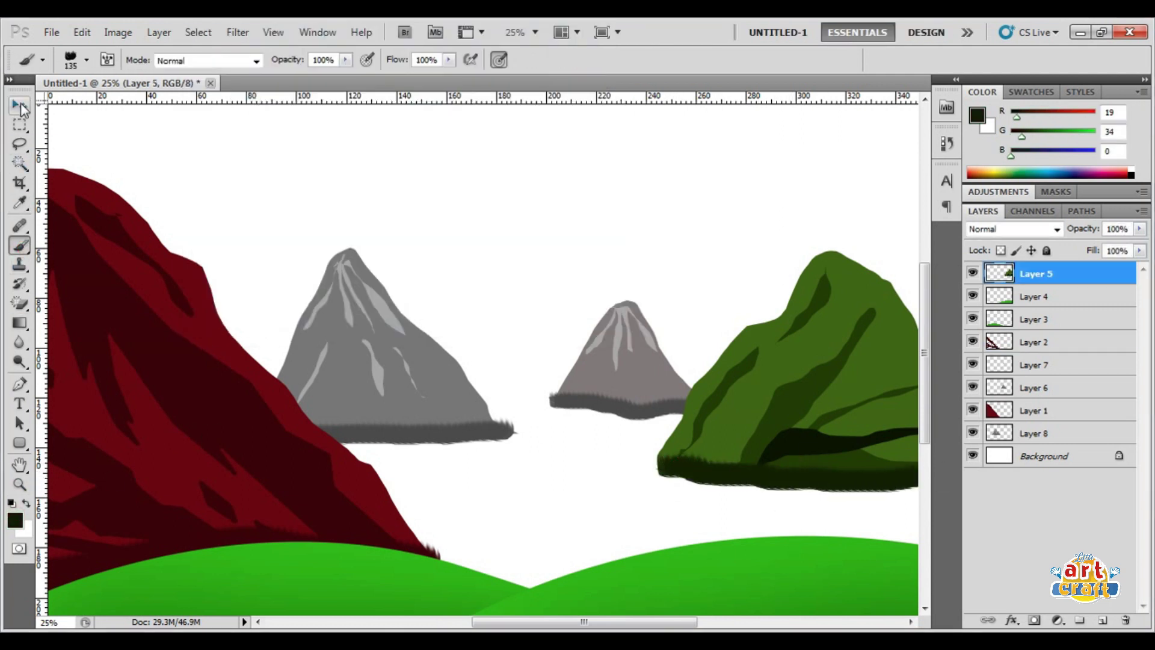
left_click(20, 107)
key("ctrl+minus")
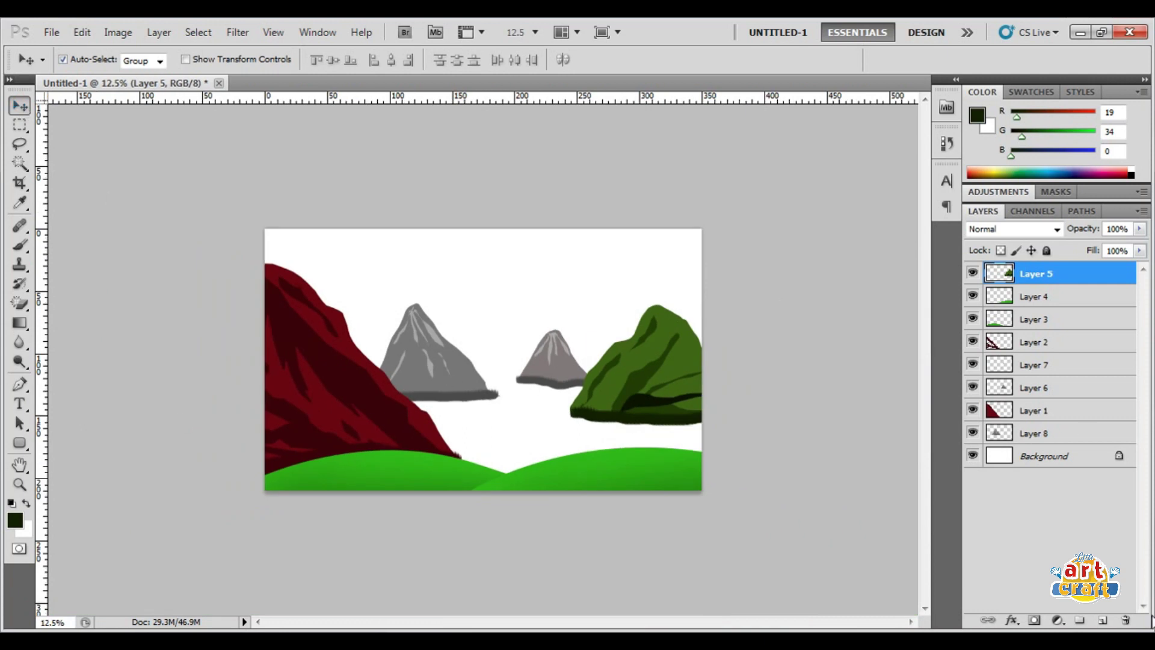
Step: Fill a lassoed lake shape with cyan (R0 G210 B212) on a new layer beneath the landforms
left_click(1103, 620)
key("l")
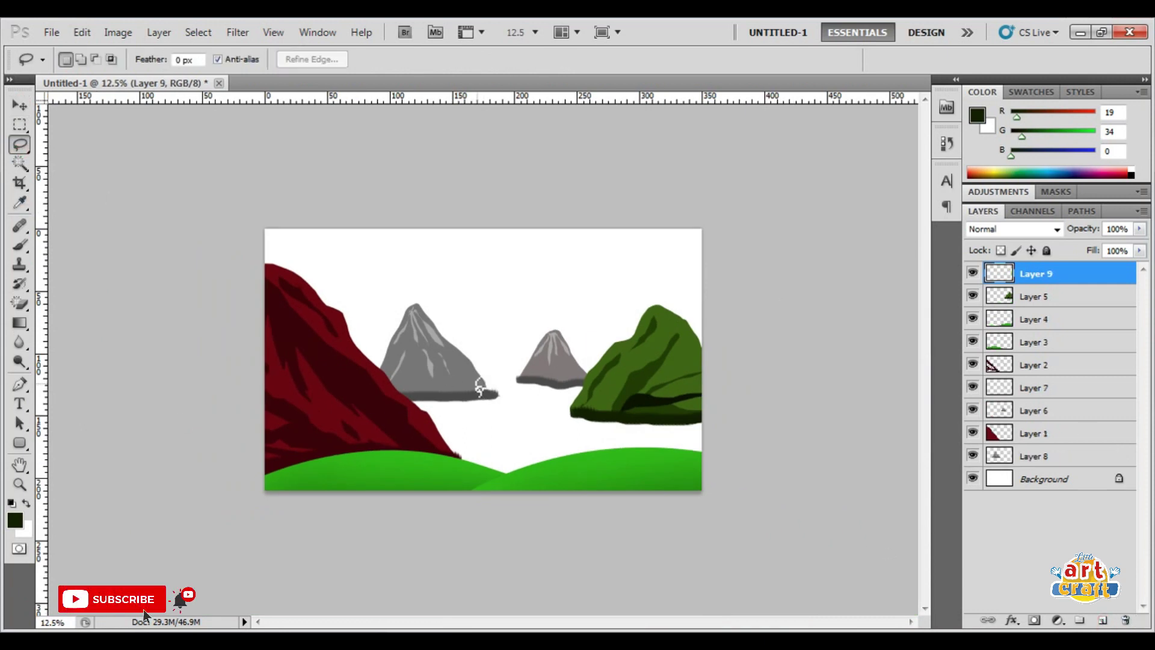
left_click_drag(379, 391, 381, 390)
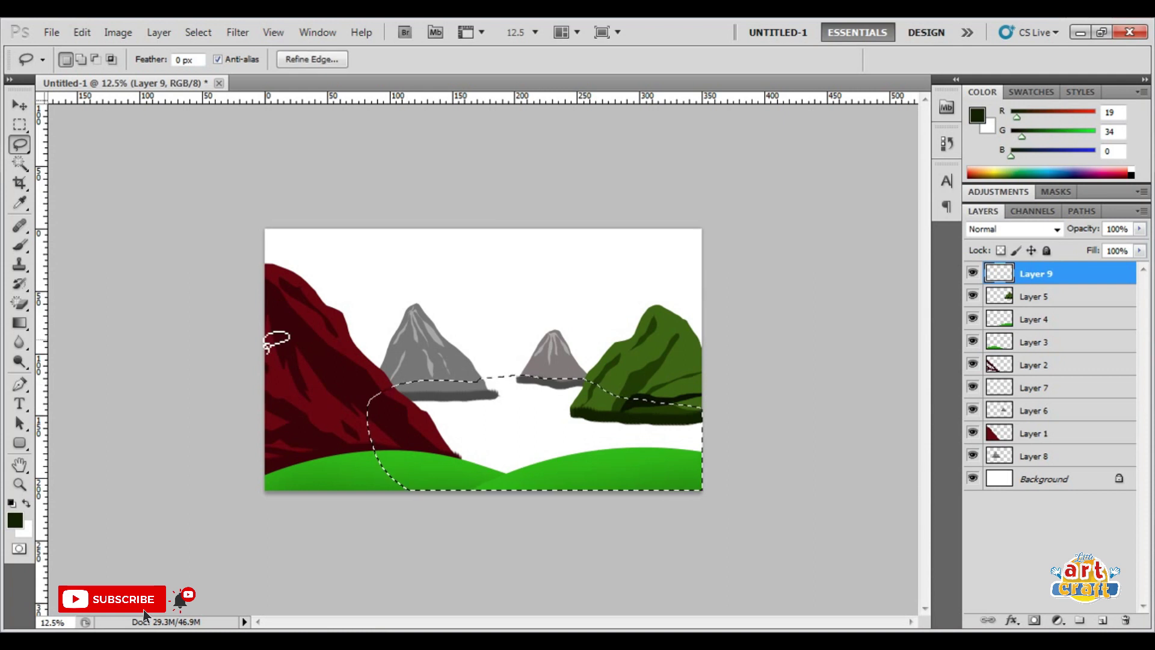
left_click(15, 519)
left_click(435, 170)
left_click(419, 101)
left_click(601, 65)
key("alt+BackSpace")
key("ctrl+d")
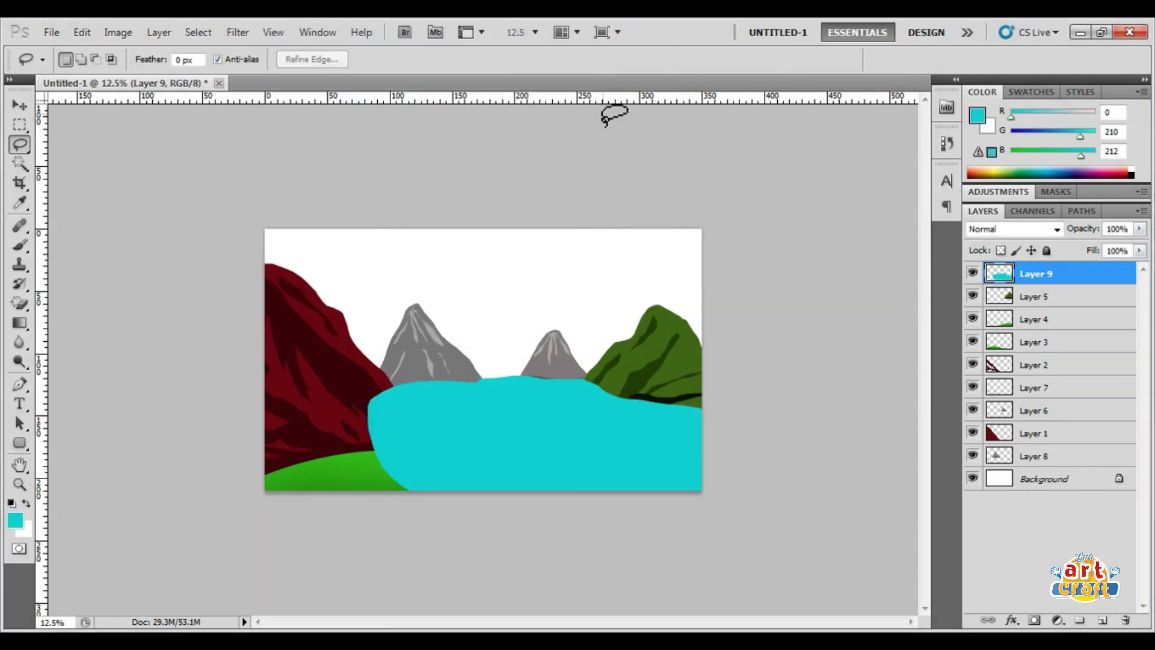
left_click_drag(1060, 274, 1059, 465)
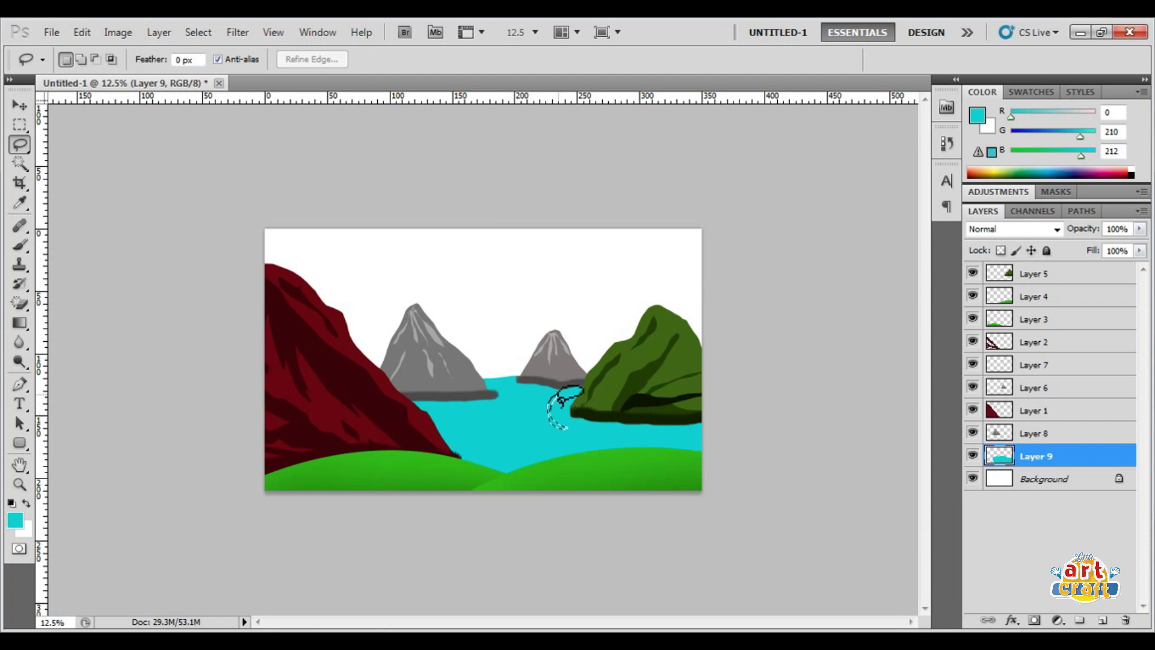
Step: Fill the first ripple streaks with light cyan (R124 G245 B246)
left_click(15, 521)
left_click(319, 88)
left_click(573, 62)
key("alt+BackSpace")
key("ctrl+d")
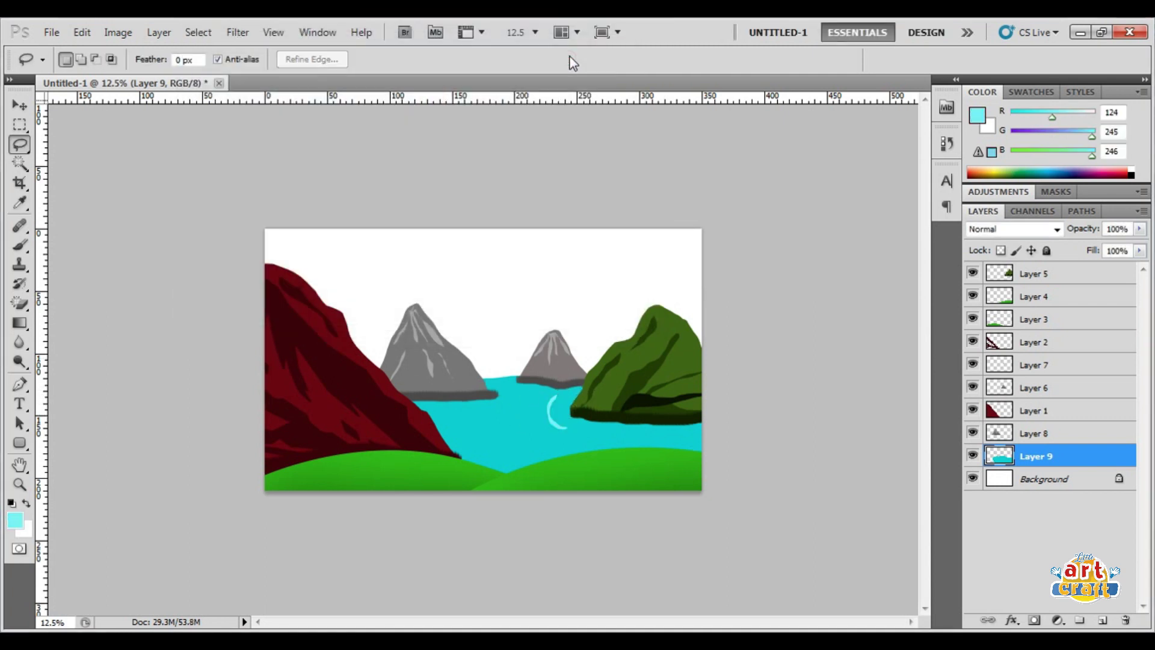
key("ctrl+plus")
mouse_move(673, 453)
left_mouse_down()
mouse_move(611, 457)
mouse_move(599, 475)
left_mouse_up()
key("alt+BackSpace")
key("ctrl+d")
Step: Add more light cyan wave streaks on the water near the red cliff
key("alt+BackSpace")
key("ctrl+d")
mouse_move(507, 430)
left_mouse_down()
mouse_move(430, 434)
mouse_move(427, 464)
mouse_move(454, 466)
left_mouse_up()
key("alt+BackSpace")
key("ctrl+d")
key("alt+BackSpace")
key("ctrl+d")
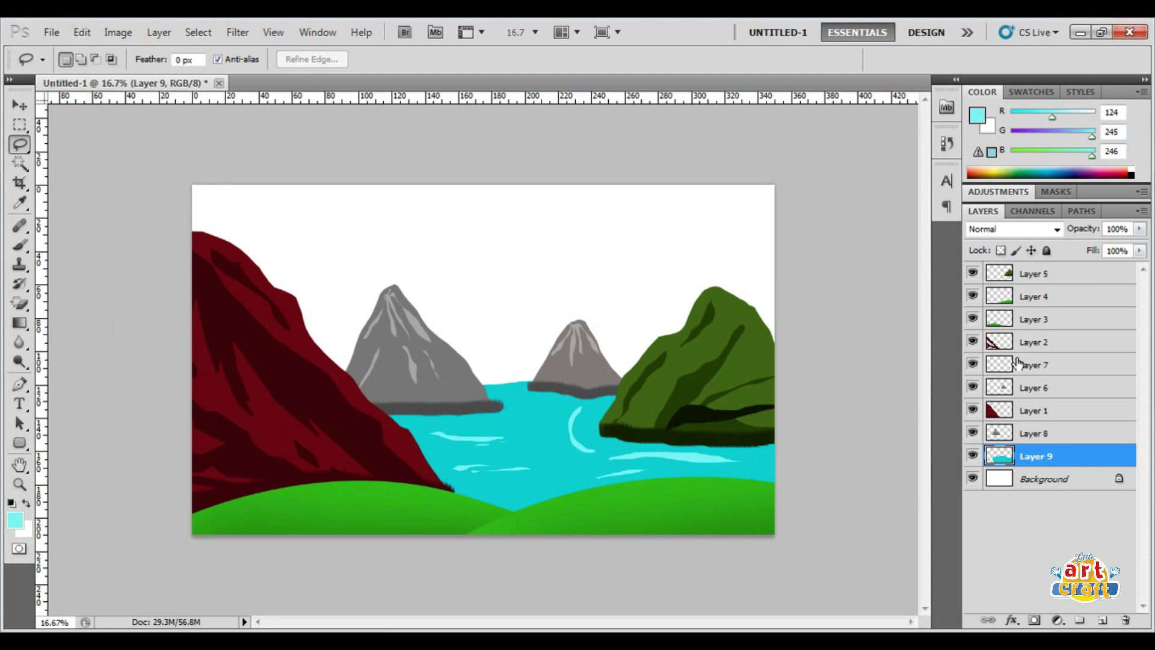
left_click(1035, 479)
Step: On a new layer above Background, select the upper sky rectangle and choose a bright pink
left_click(1102, 620)
key("m")
left_click_drag(188, 181, 845, 409)
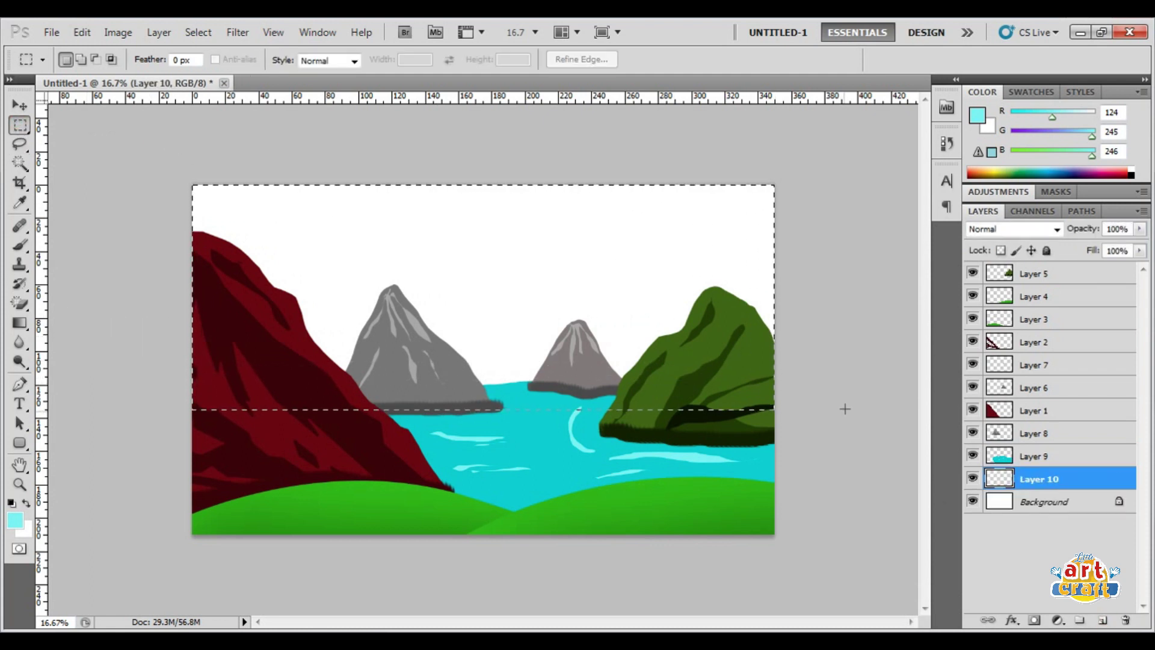
left_click(15, 520)
left_click(437, 113)
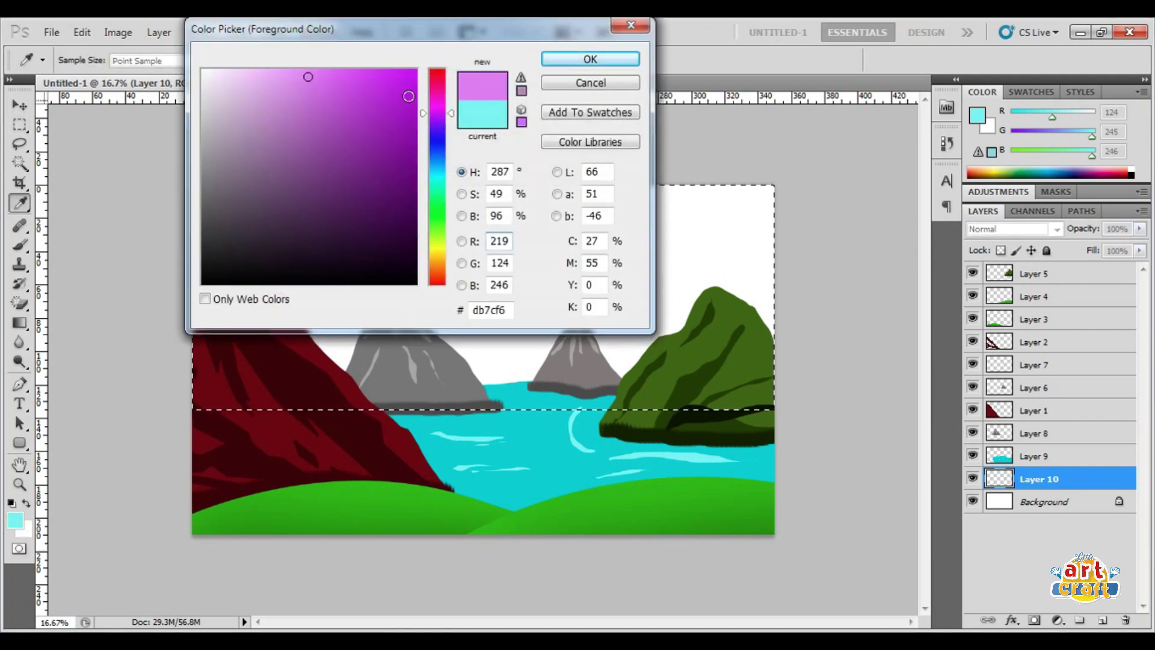
left_click(434, 105)
left_click(364, 70)
left_click(291, 70)
left_click(434, 101)
left_click(590, 58)
Step: Paint the sky pink with a 1871 px soft round brush, fading to paler pink lower down
key("b")
left_click(87, 60)
left_click(194, 168)
right_click(337, 199)
double_click(497, 215)
type("1871")
key("Return")
left_click_drag(198, 175, 770, 175)
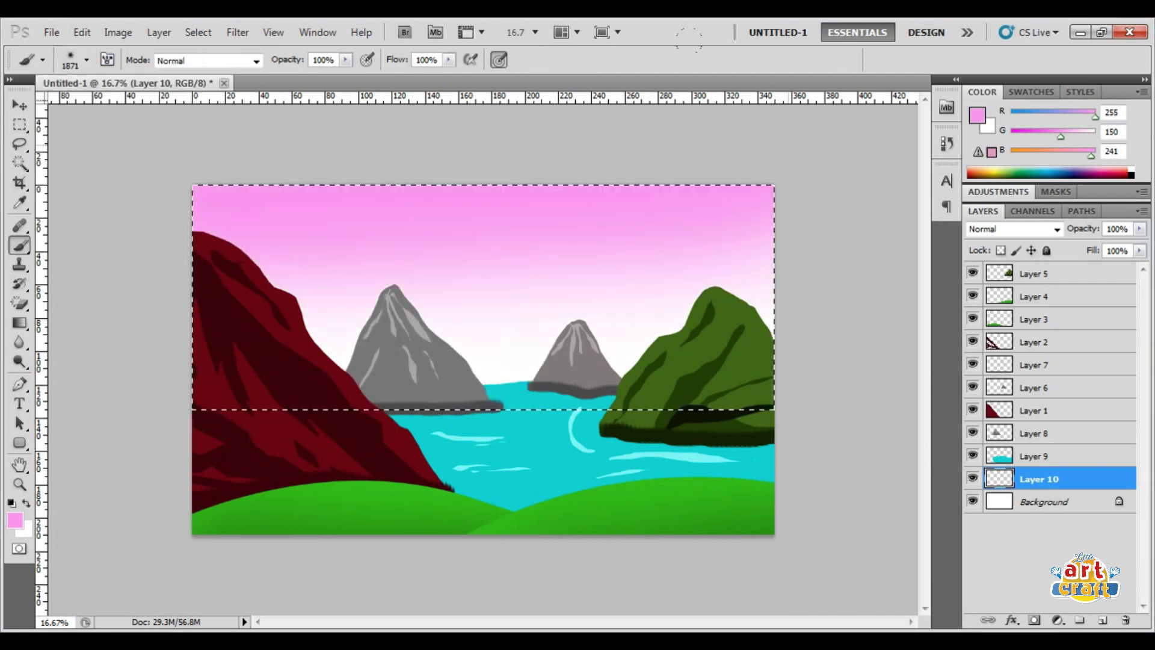
left_click(15, 519)
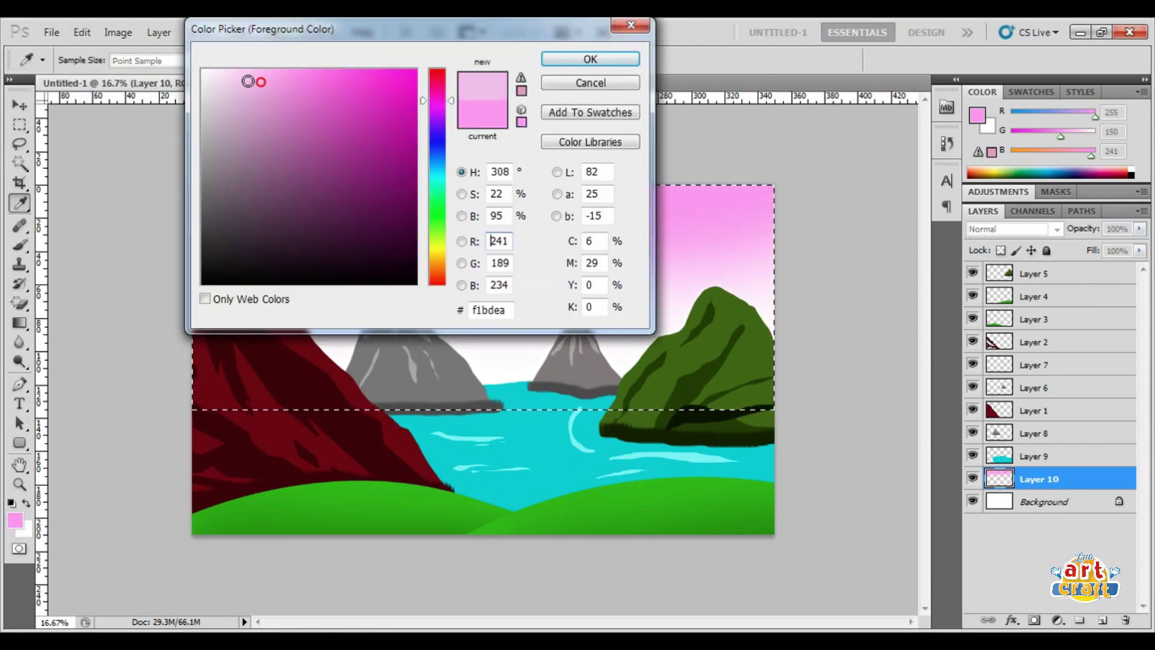
key("Return")
key("b")
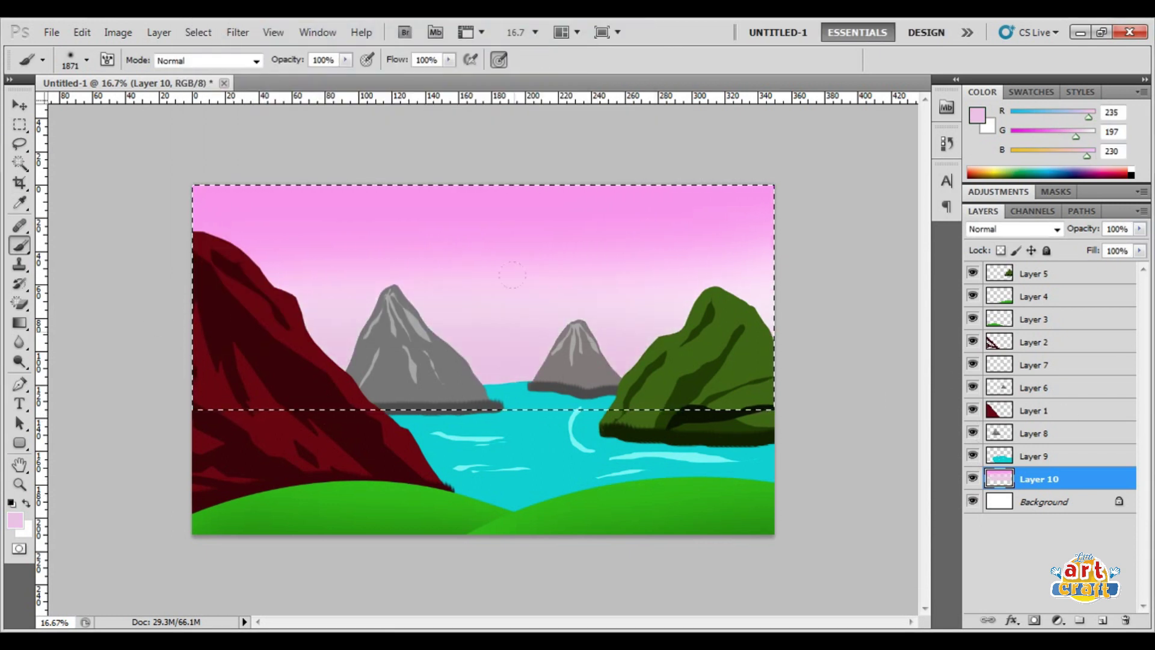
key("ctrl+d")
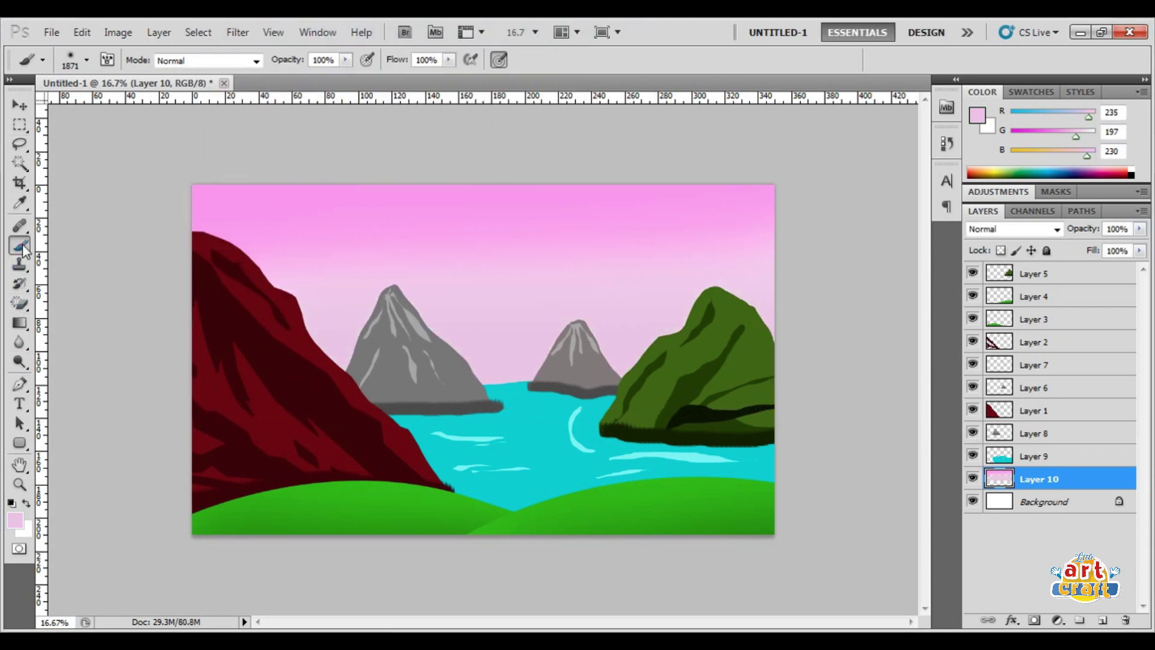
Step: Set up a white cloud-shaped brush, enlarged to 442 px, for sky wisps
left_click(87, 60)
right_click(400, 253)
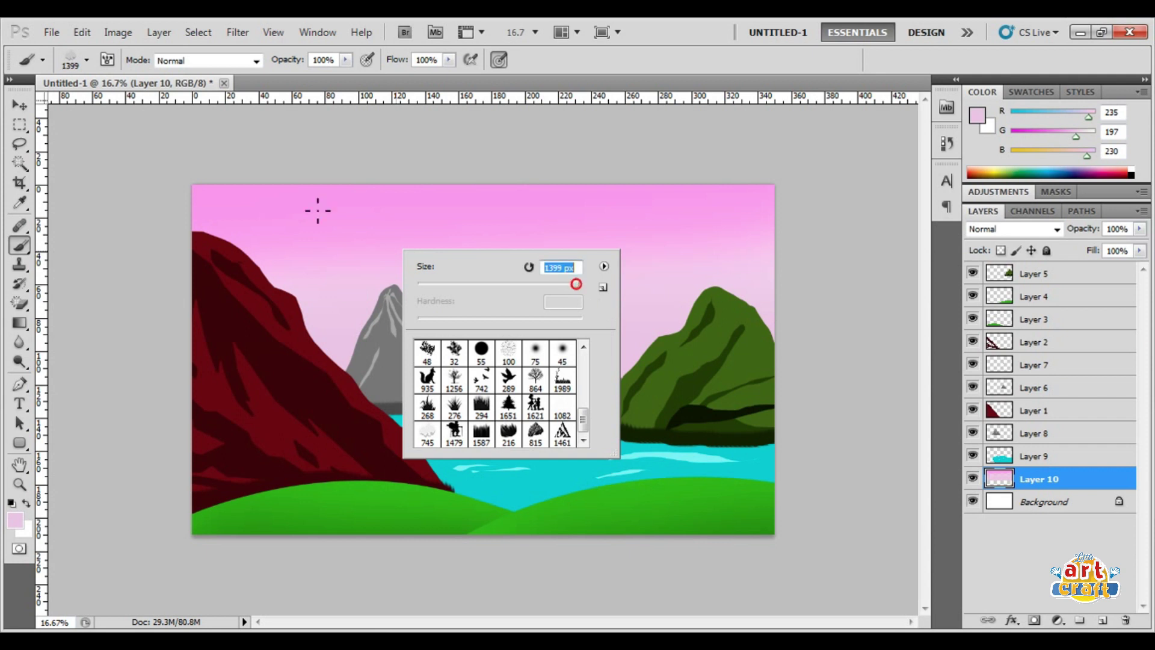
left_click(15, 519)
left_click(202, 70)
left_click(591, 59)
right_click(626, 283)
left_click(335, 237)
right_click(553, 288)
left_click_drag(552, 288, 562, 287)
key("Return")
right_click(554, 283)
left_click_drag(686, 315, 714, 319)
key("Return")
Step: Stamp several mauve (R139 G0 B121) clouds, including a larger one at 764 px
right_click(716, 238)
left_click(15, 520)
left_click(590, 57)
left_click(357, 274)
left_click(516, 282)
left_click(554, 226)
right_click(686, 218)
left_click_drag(821, 274, 838, 273)
key("Return")
left_click(686, 218)
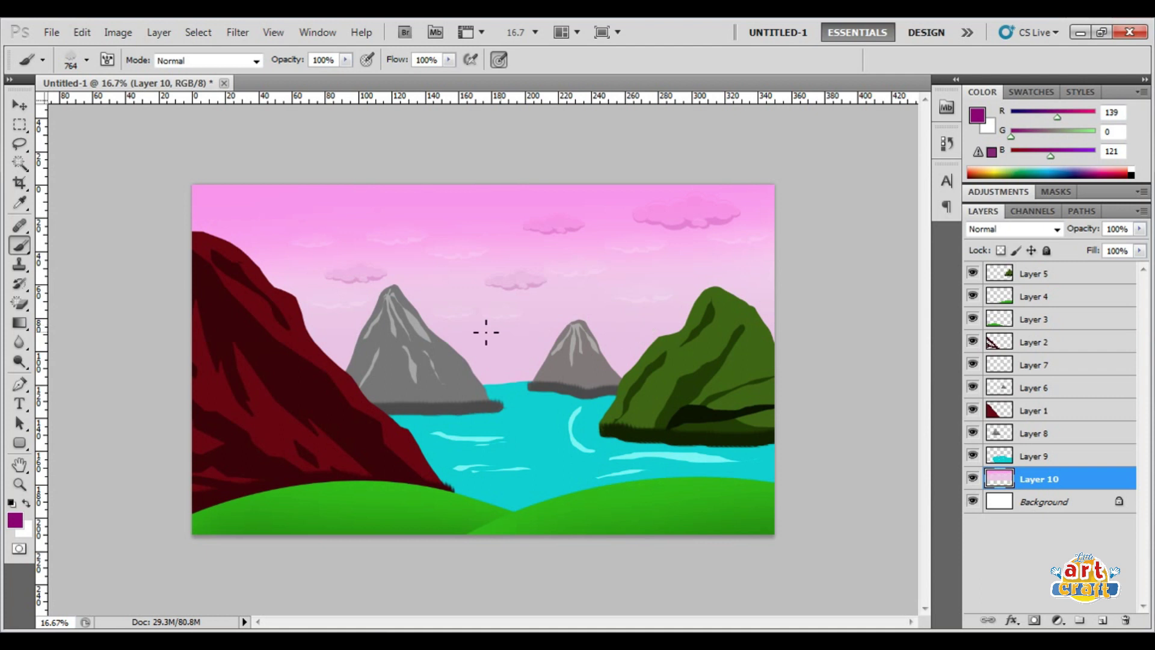
left_click(20, 106)
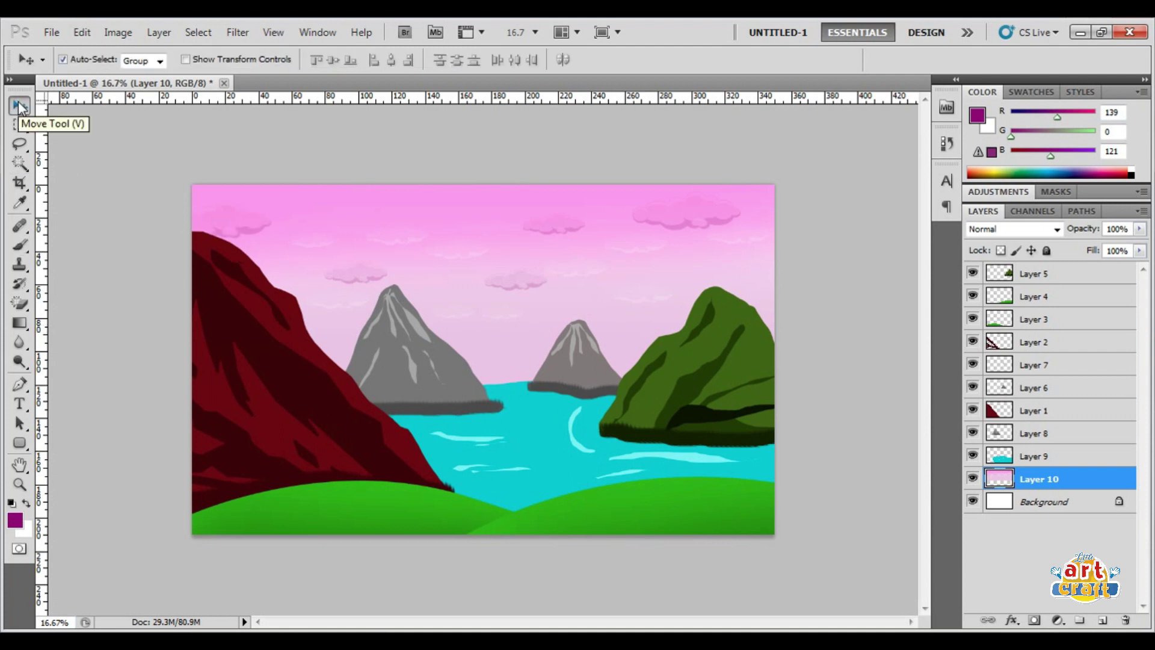
Step: On a new top layer, lasso a rock at the bottom-left and fill it dark red
left_click(20, 144)
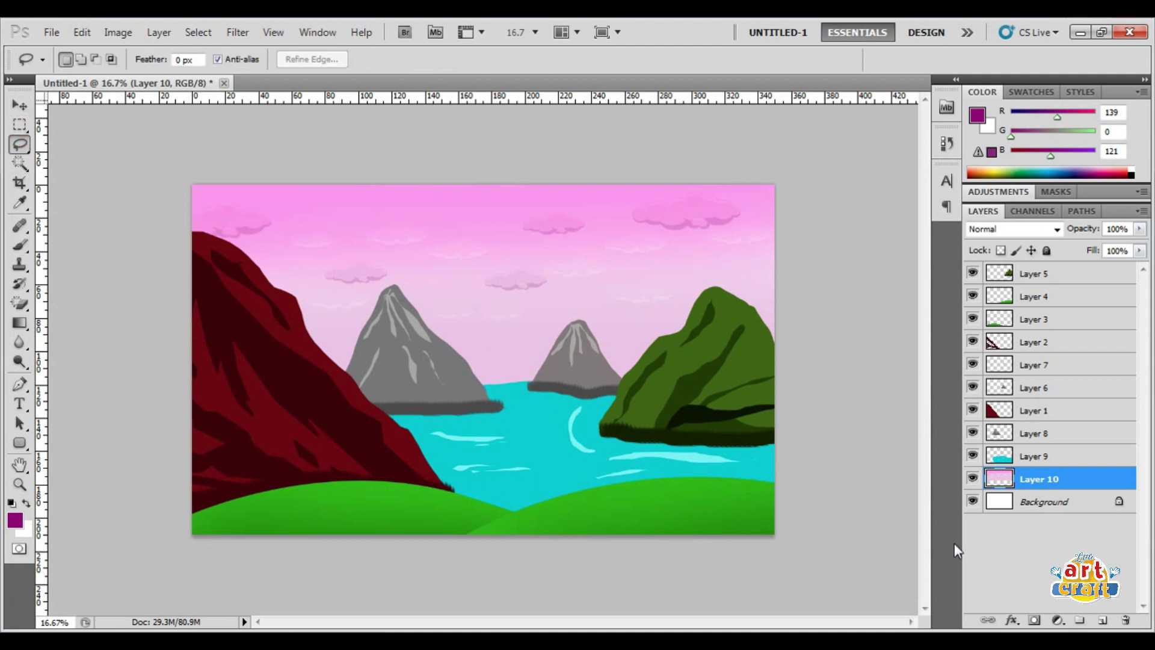
left_click(1103, 620)
mouse_move(267, 511)
left_mouse_down()
mouse_move(218, 533)
mouse_move(196, 517)
left_mouse_up()
left_click(15, 520)
left_click(283, 391)
left_click(590, 57)
left_click_drag(1057, 483, 1047, 268)
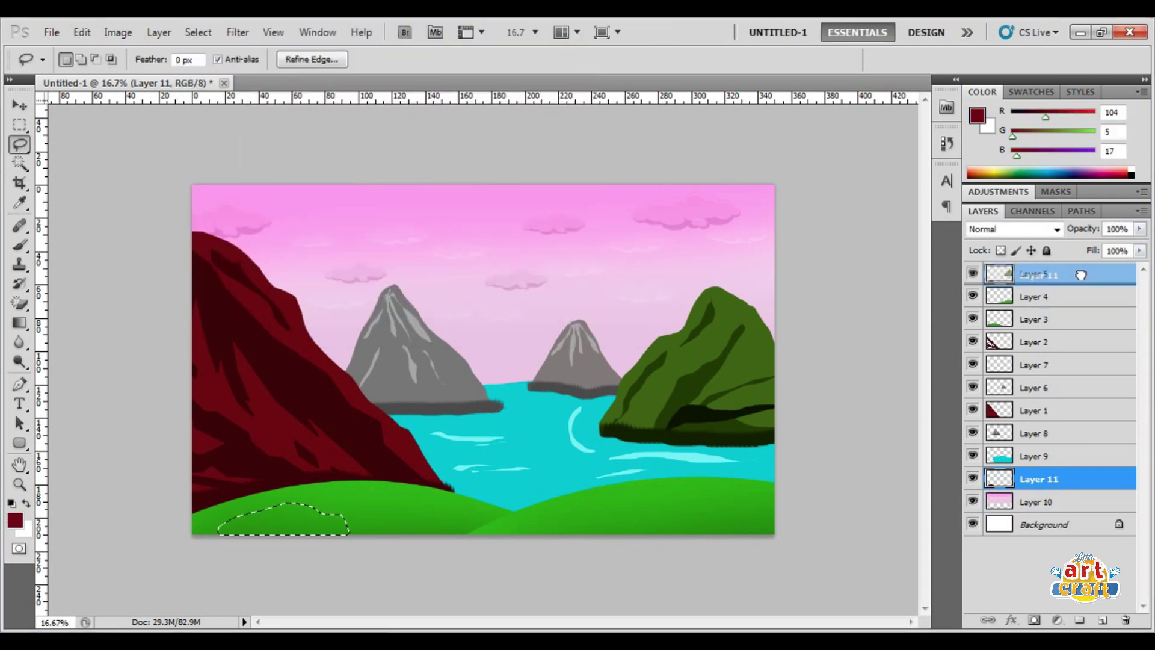
key("alt+BackSpace")
key("ctrl+d")
Step: Shade part of the first rock with a darker red
key("ctrl+plus")
left_click_drag(179, 503, 126, 502)
left_click(15, 520)
left_click(403, 234)
left_click(590, 56)
key("alt+BackSpace")
key("alt+BackSpace")
key("ctrl+d")
Step: Add a second rock beside the first, filled with a darker red (R54 G0 B7)
left_click_drag(284, 516, 234, 505)
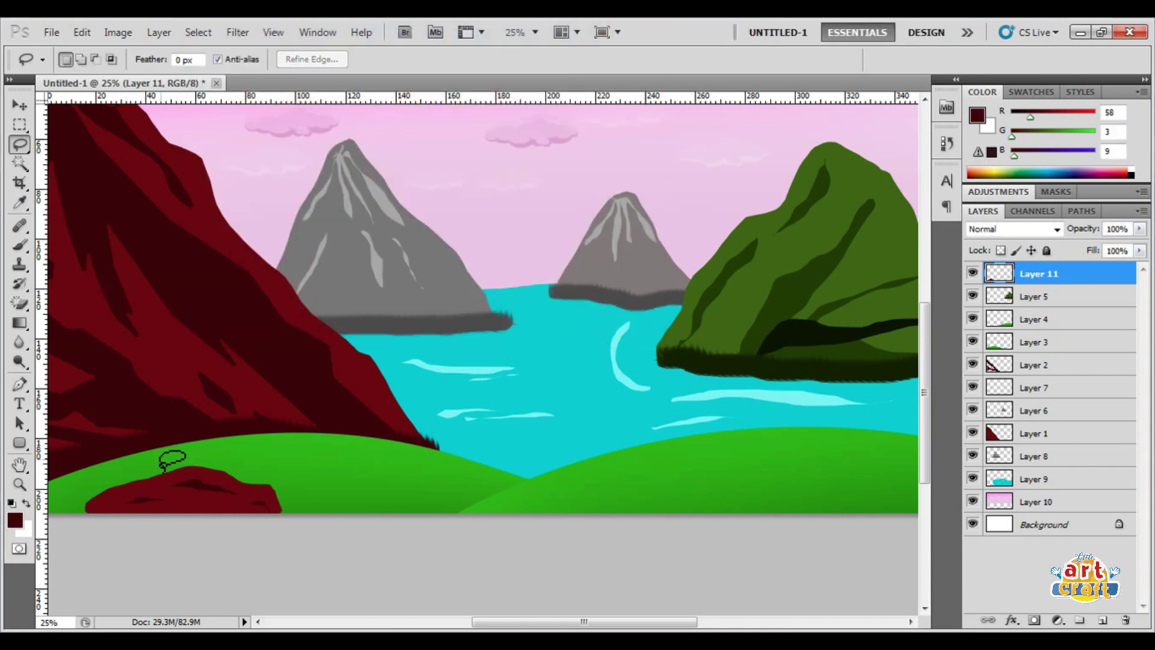
key("ctrl+minus")
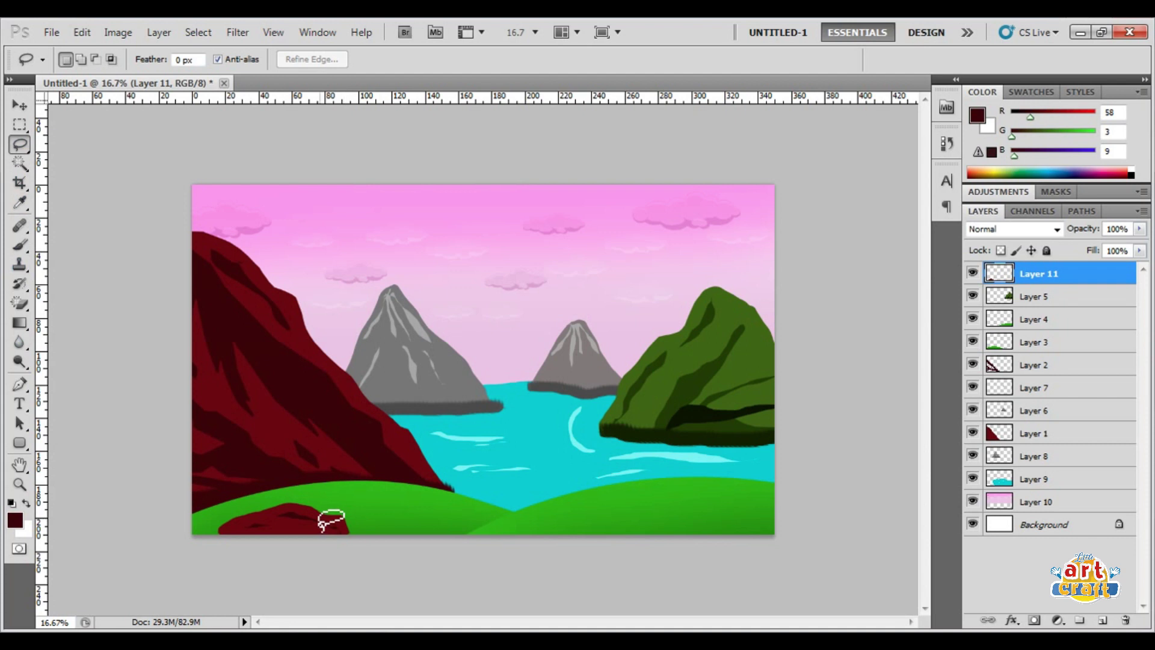
left_click_drag(321, 530, 322, 533)
left_click(15, 520)
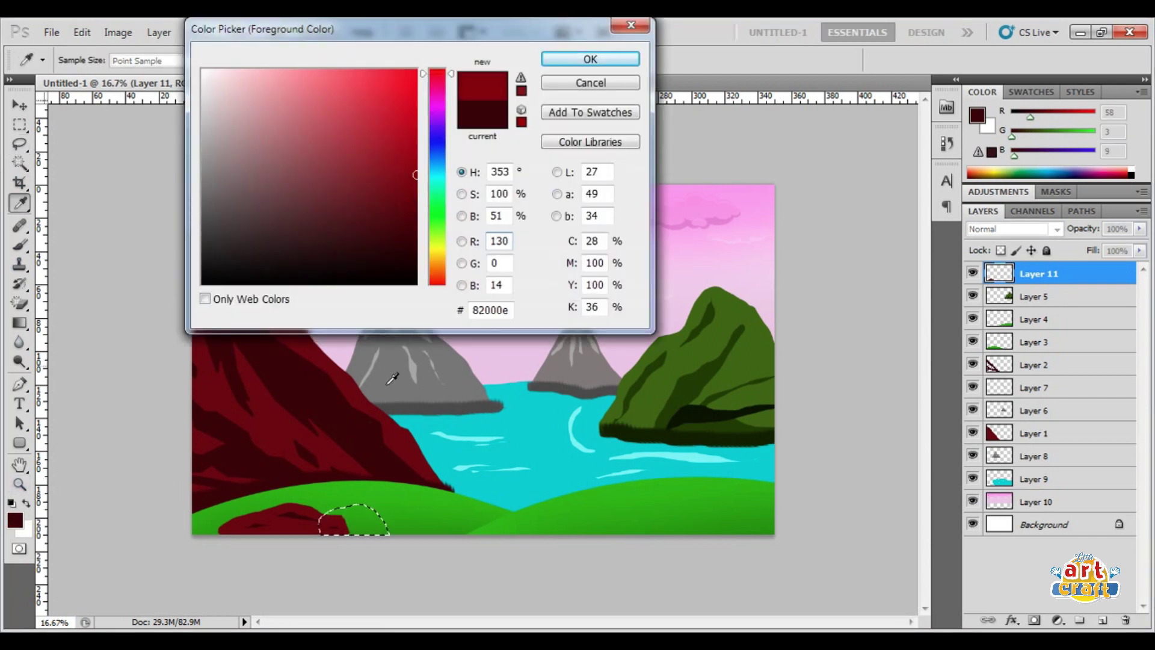
mouse_move(387, 186)
left_mouse_down()
mouse_move(418, 216)
mouse_move(415, 240)
left_mouse_up()
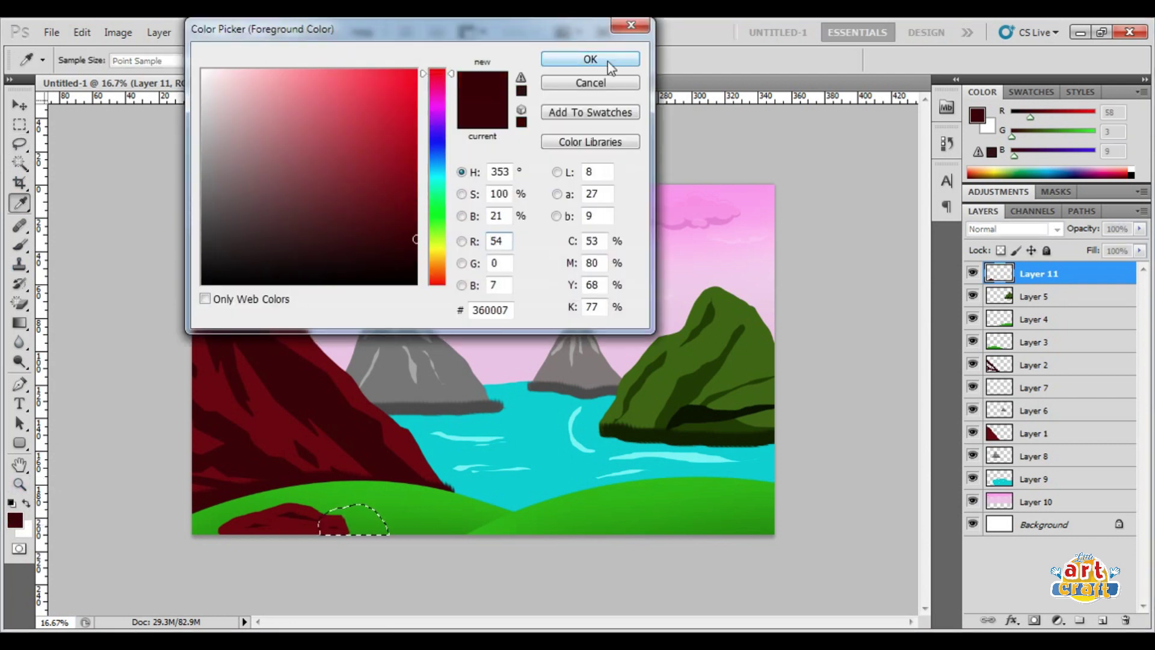
left_click(607, 61)
key("alt+BackSpace")
key("ctrl+d")
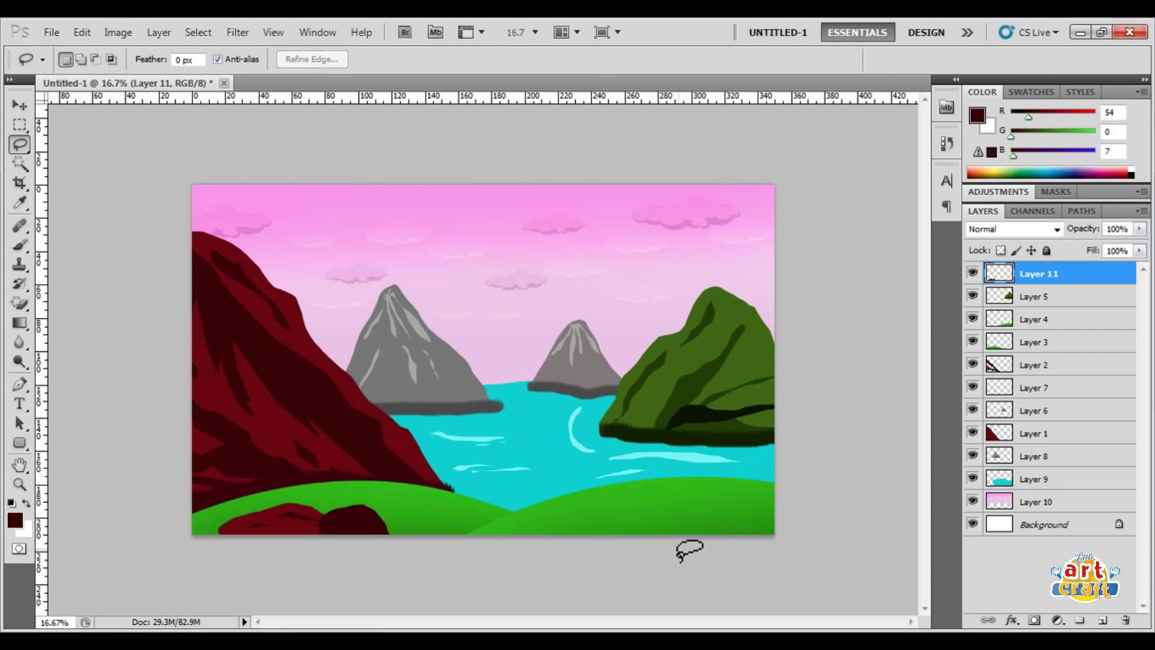
Step: Set up an enlarged grass brush preset with a dark green foreground
key("v")
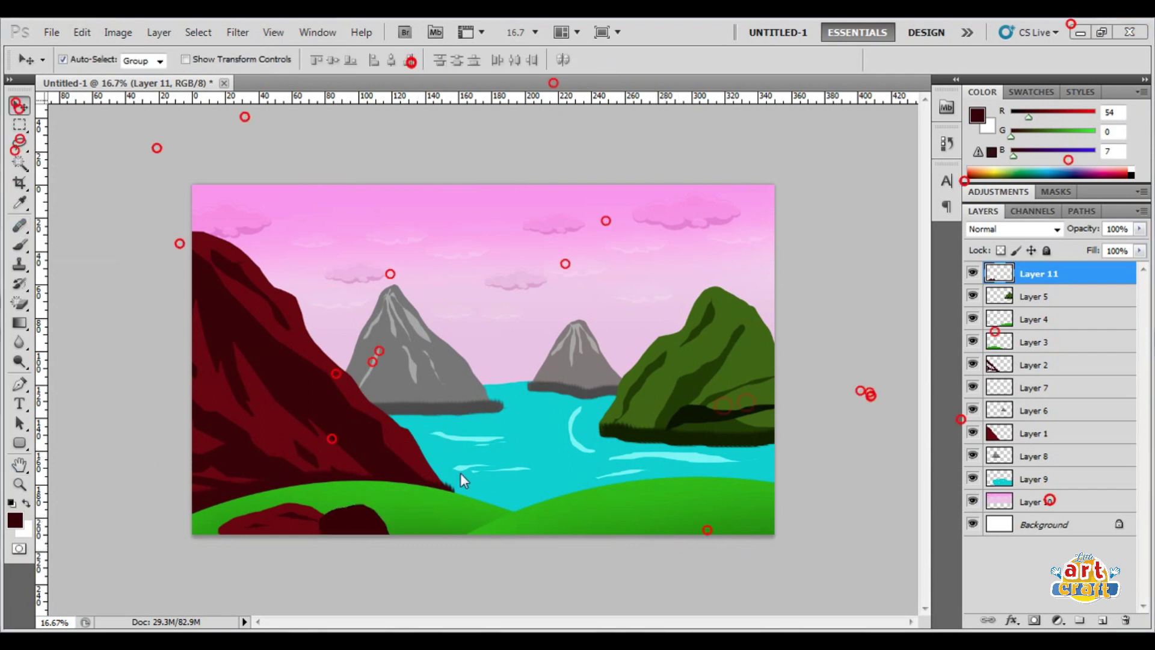
left_click(19, 244)
left_click(88, 59)
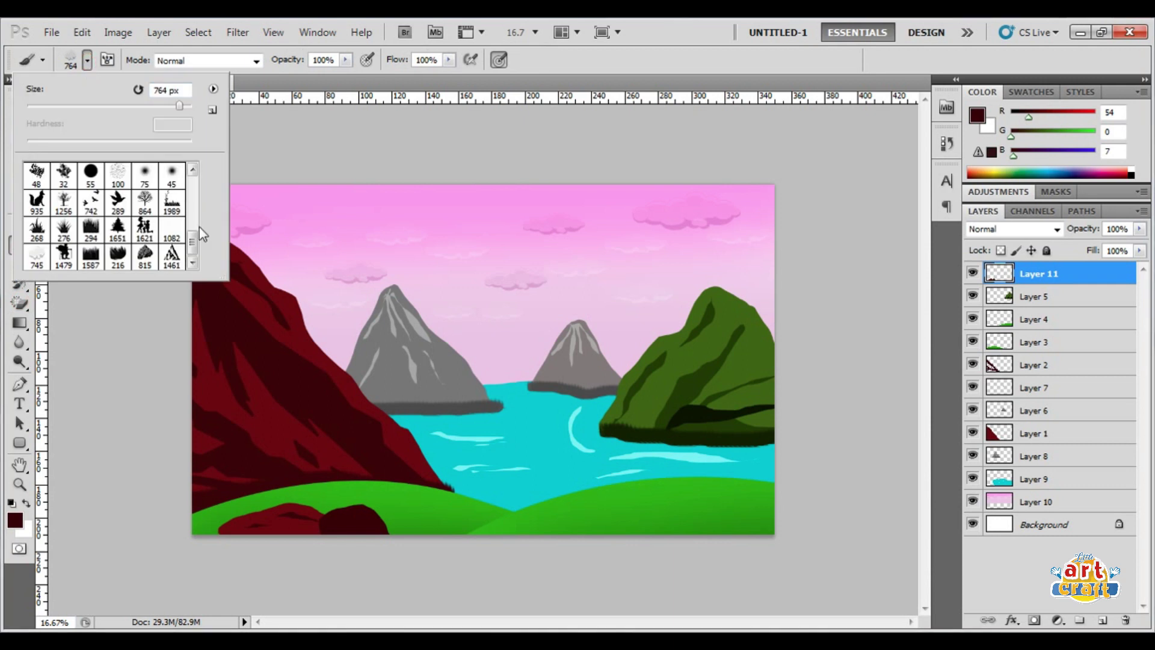
right_click(529, 250)
left_click_drag(530, 251, 589, 255)
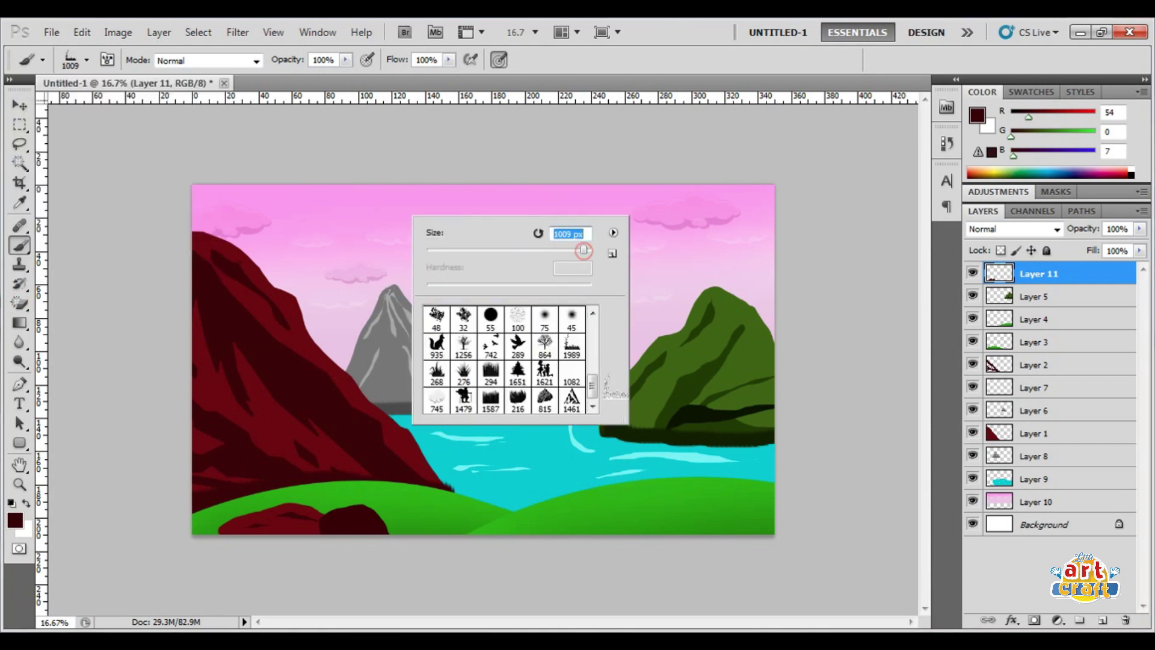
left_click(15, 520)
left_click(603, 512)
left_click(437, 231)
left_click(404, 177)
Step: Stamp tall grass plants along the bottom-right hill
left_click(590, 59)
left_click(668, 487)
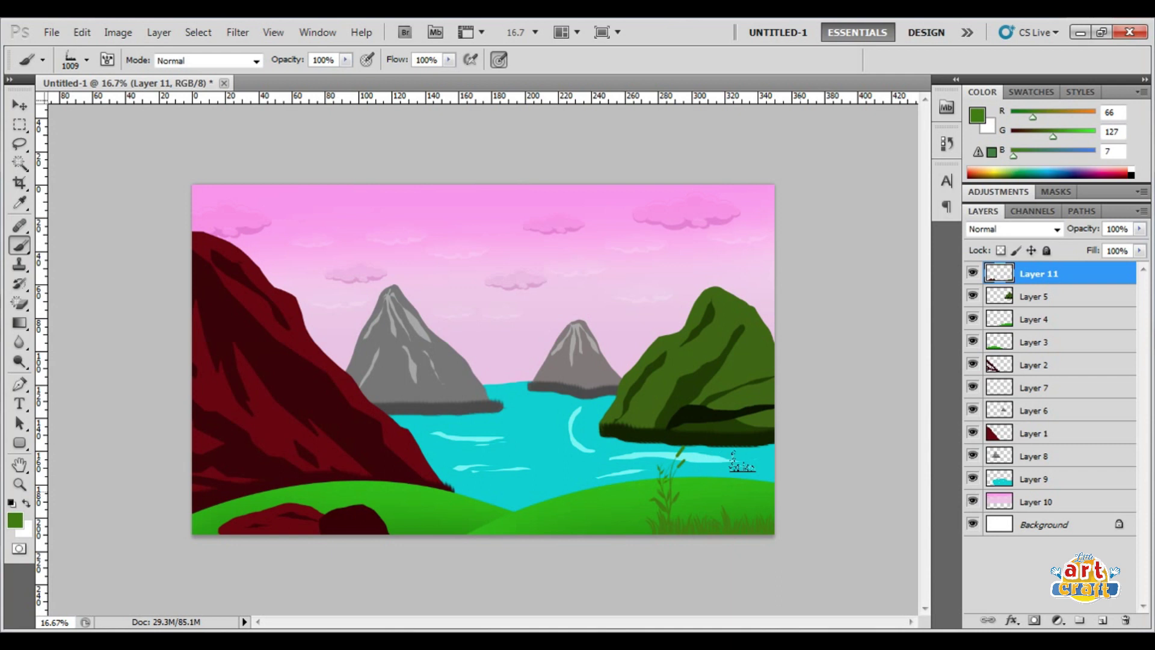
left_click(749, 482)
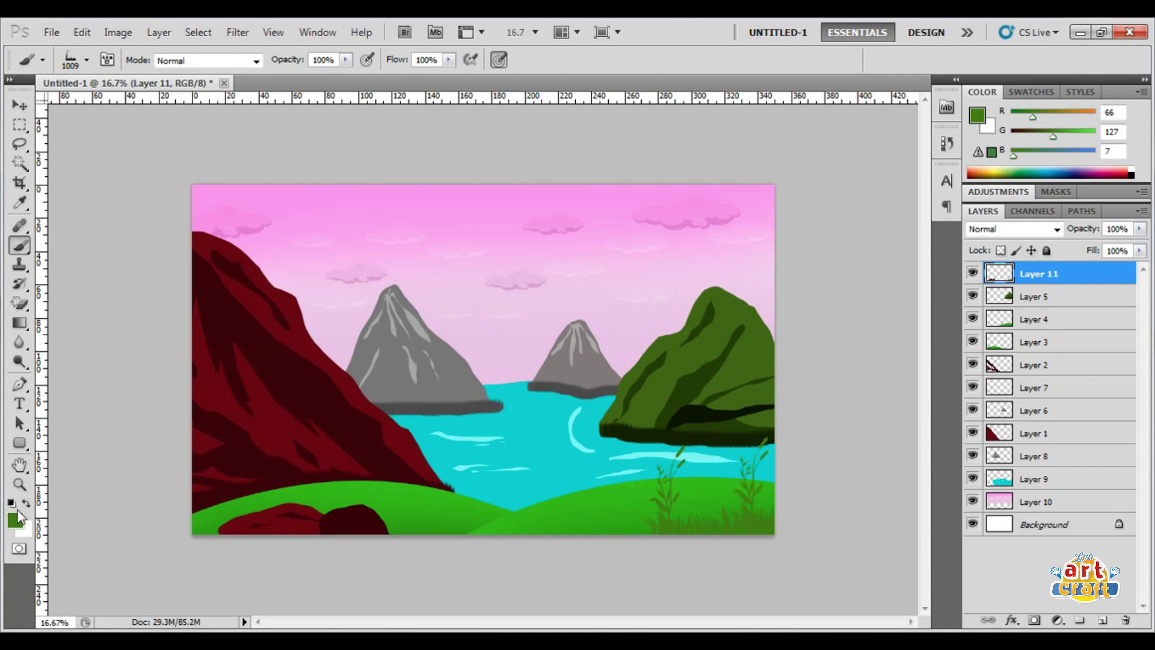
Step: Stamp smaller grass tufts across the left hill and bottom-left corner
left_click(87, 59)
left_click(36, 230)
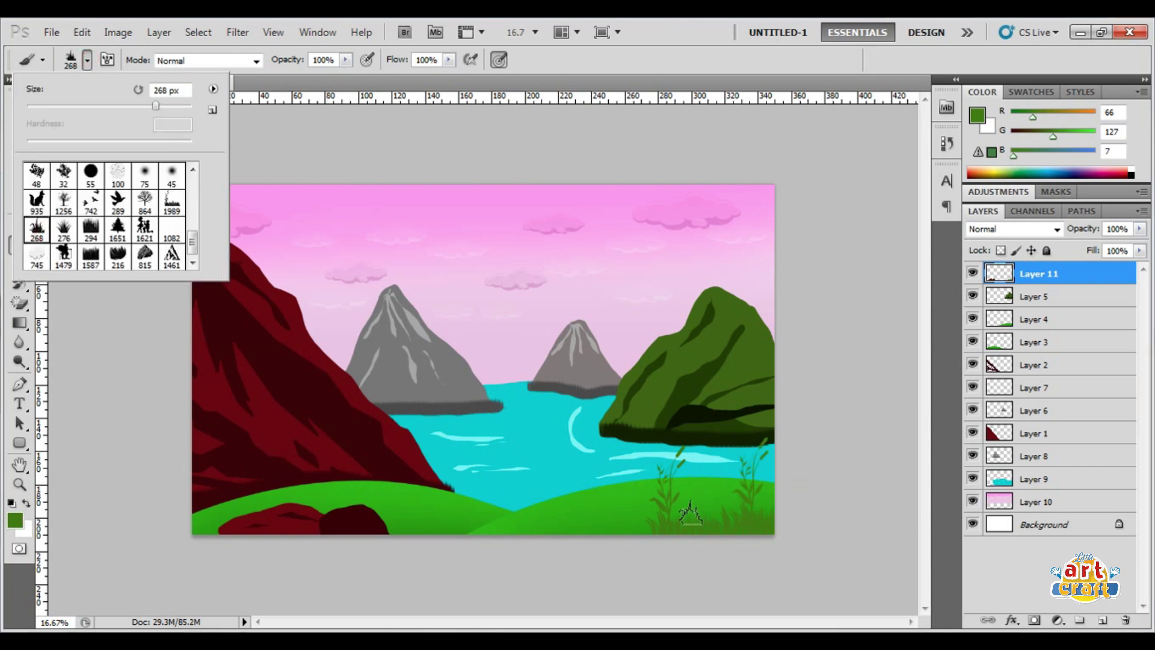
left_click(639, 514)
left_click(385, 514)
left_click(319, 518)
left_click(217, 526)
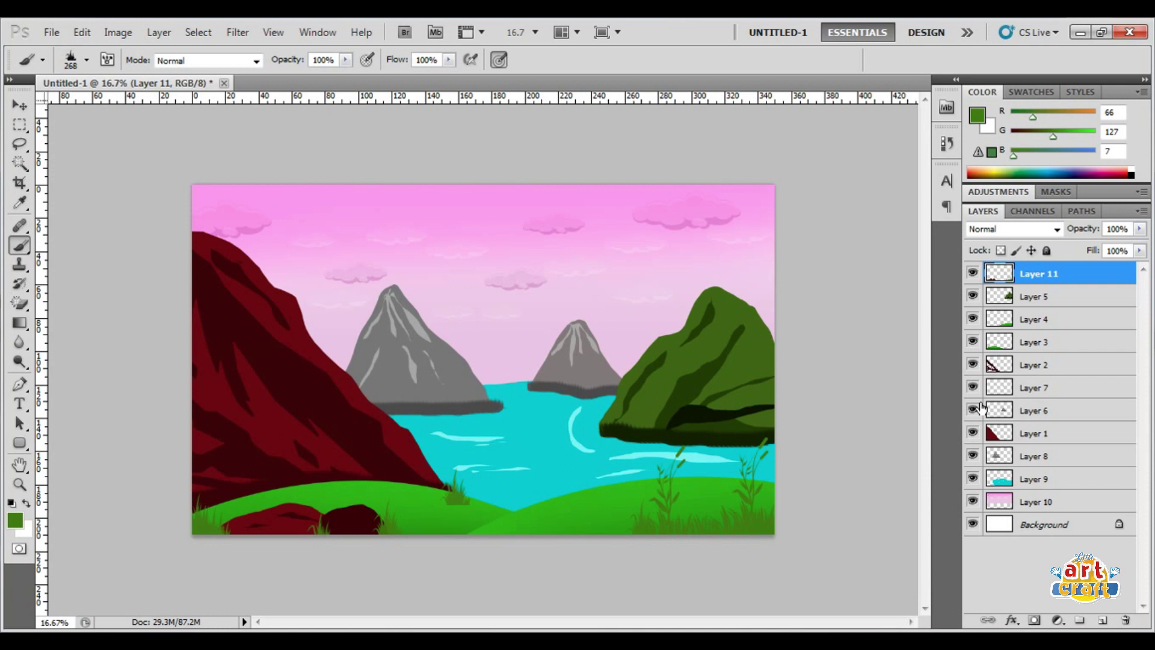
left_click(19, 107)
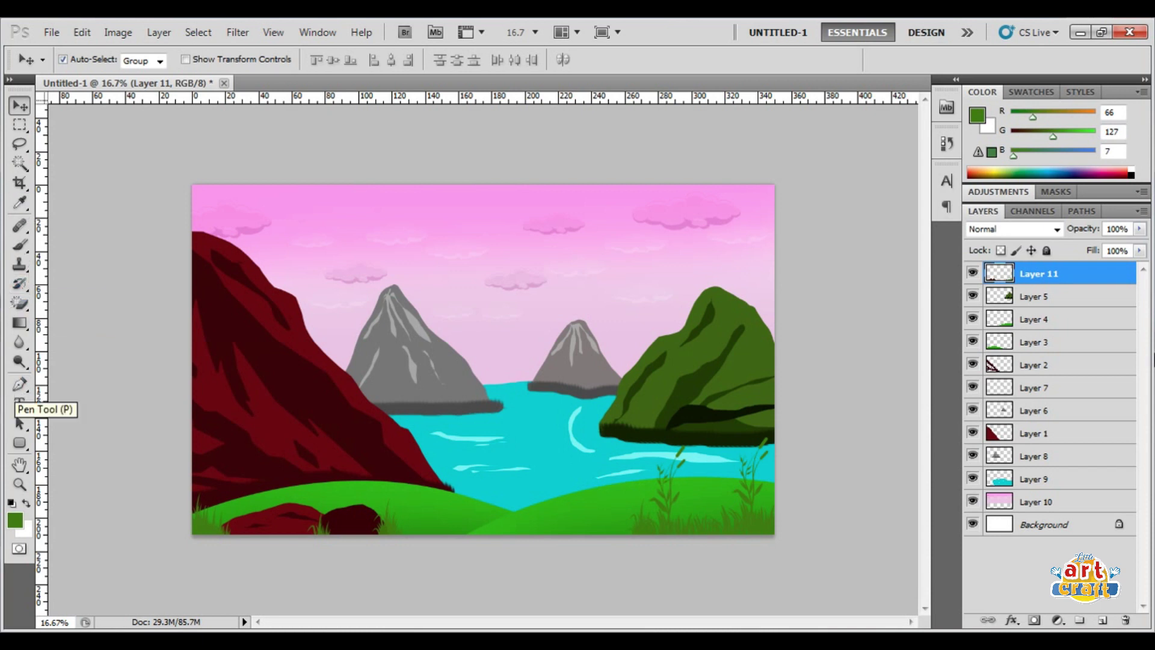
Step: On a new layer, draw a branch path from the right edge and fill it dark red
key("ctrl+shift+alt+n")
left_click(18, 385)
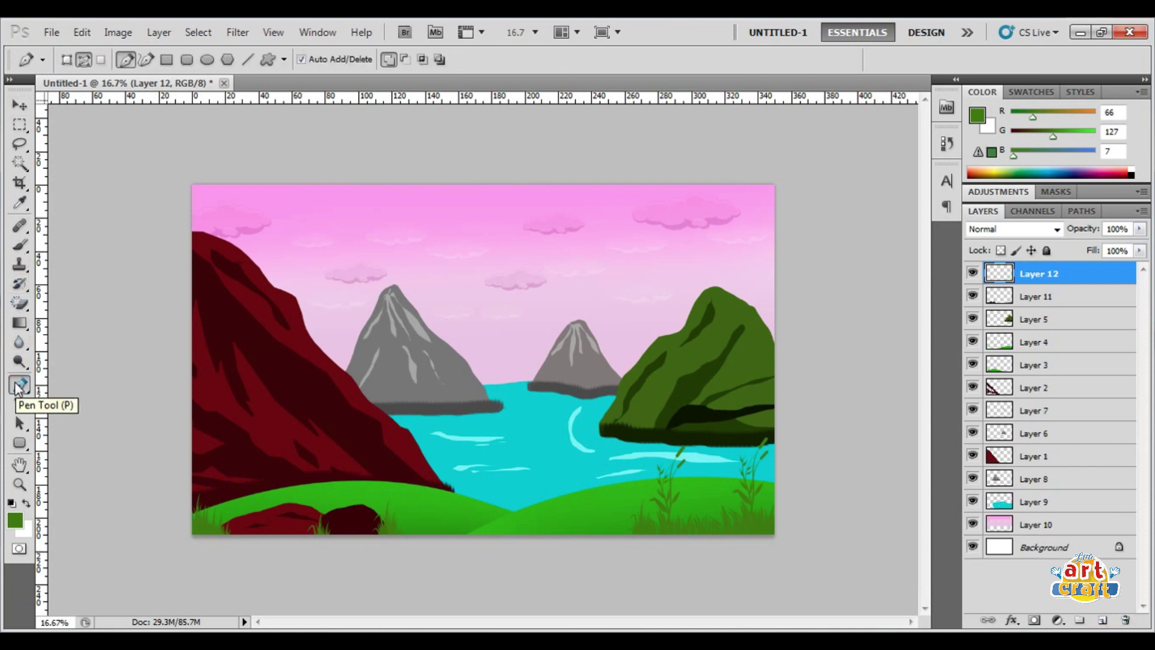
left_click(788, 283)
left_click(721, 281)
left_click_drag(659, 288, 679, 290)
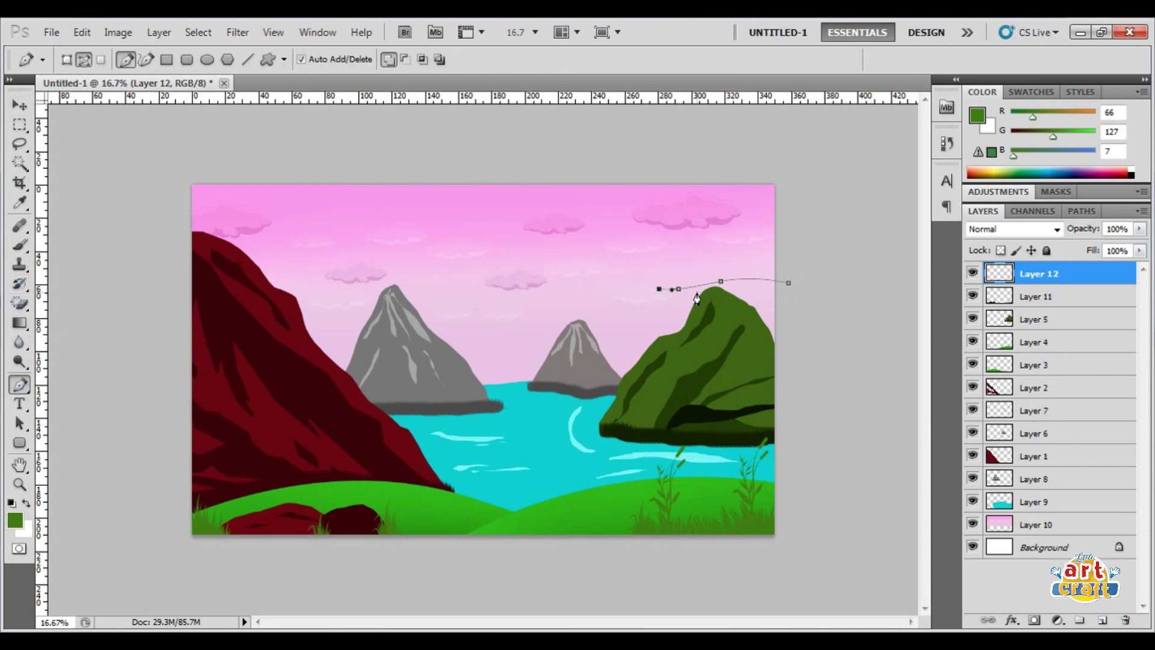
key("ctrl+Return")
left_click(977, 115)
left_click(602, 58)
key("alt+BackSpace")
key("ctrl+d")
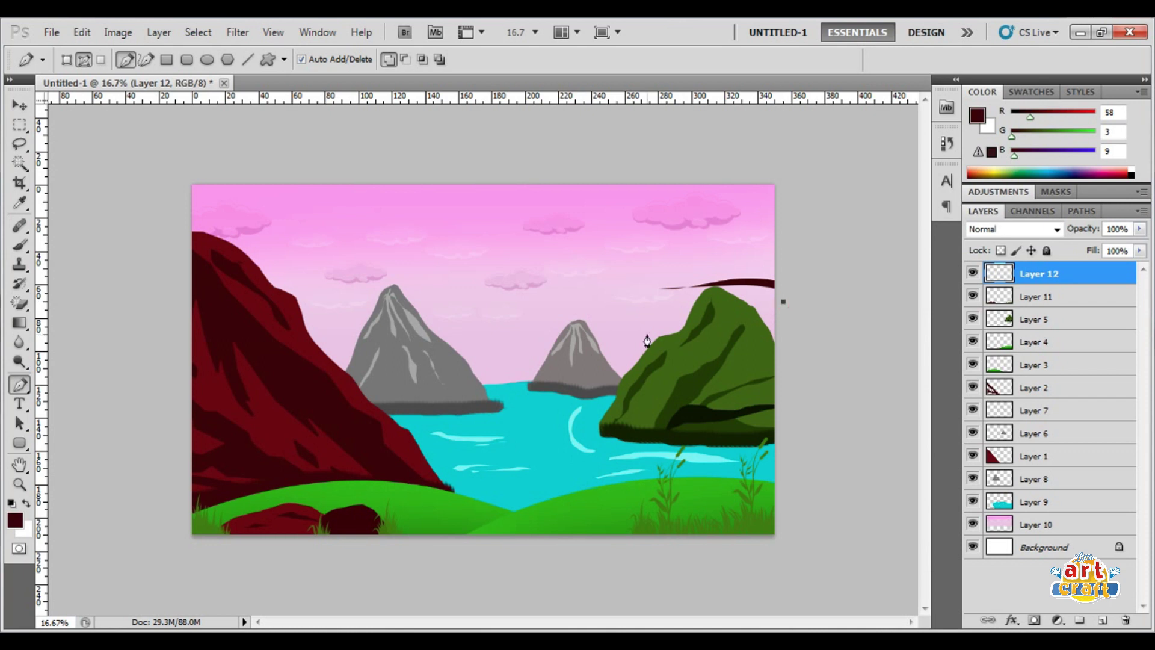
Step: Draw and fill two more dark red branches reaching left over the cliff
left_click_drag(709, 310, 677, 331)
left_click(785, 300)
key("ctrl+Return")
key("alt+BackSpace")
key("ctrl+d")
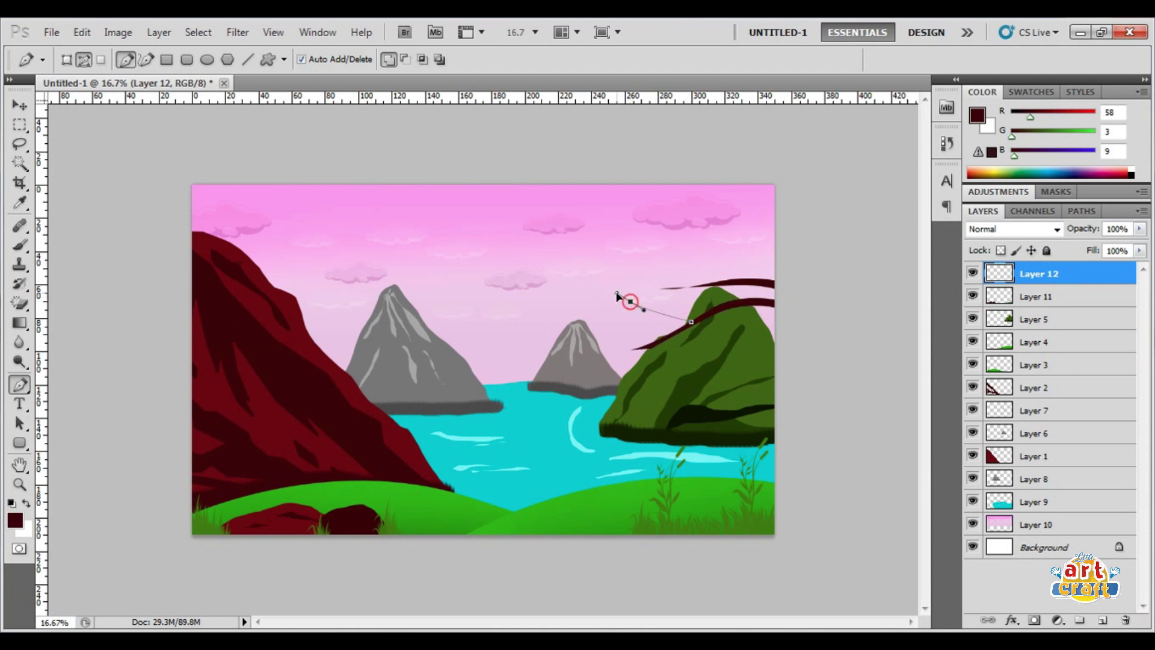
left_click_drag(608, 310, 624, 317)
left_click(690, 323)
key("ctrl+Return")
key("alt+BackSpace")
key("ctrl+d")
Step: Set up a foliage brush with a bright green foreground (R47 G167 B0)
left_click(20, 245)
left_click(84, 60)
left_click(15, 520)
left_click(432, 519)
left_click(559, 59)
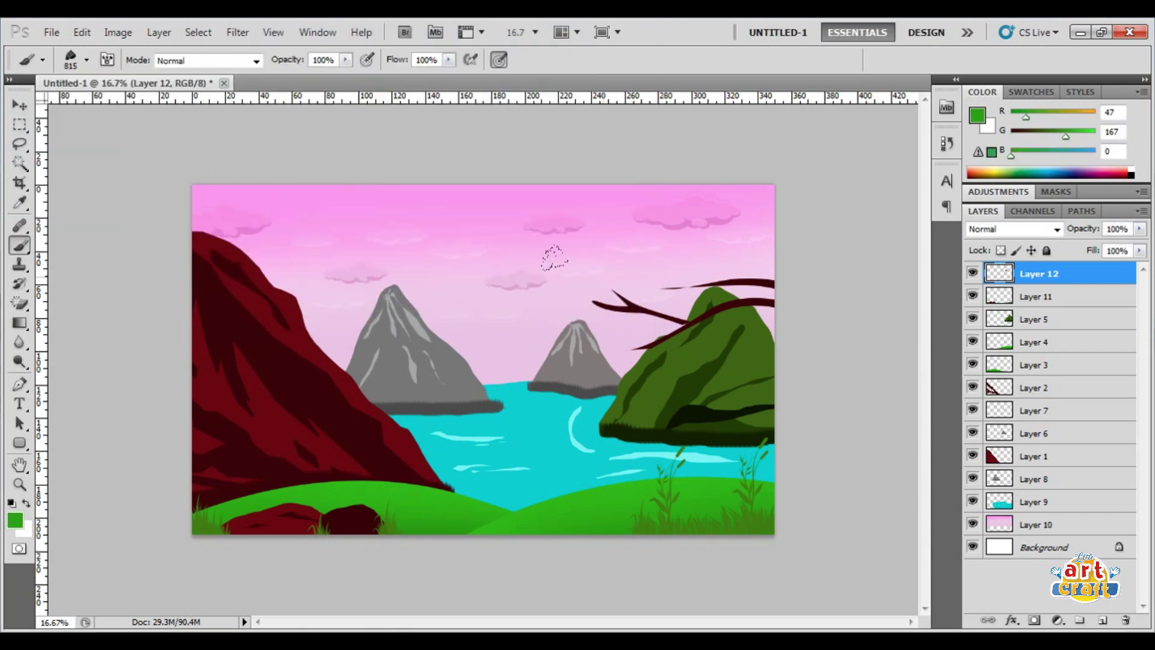
right_click(551, 247)
Step: Paint upper and lower leaf clusters along the dark red branches
left_click(592, 293)
left_click_drag(602, 292, 628, 283)
mouse_move(611, 328)
left_mouse_down()
mouse_move(674, 343)
mouse_move(675, 279)
mouse_move(713, 280)
mouse_move(698, 283)
left_mouse_up()
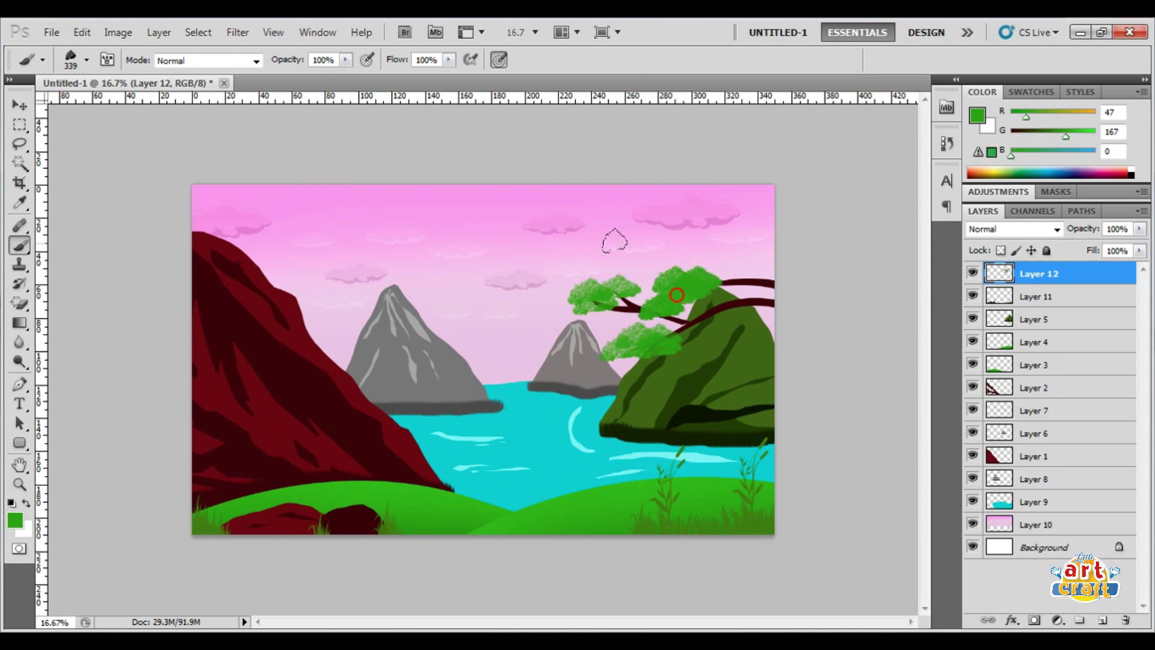
left_click_drag(613, 361, 662, 343)
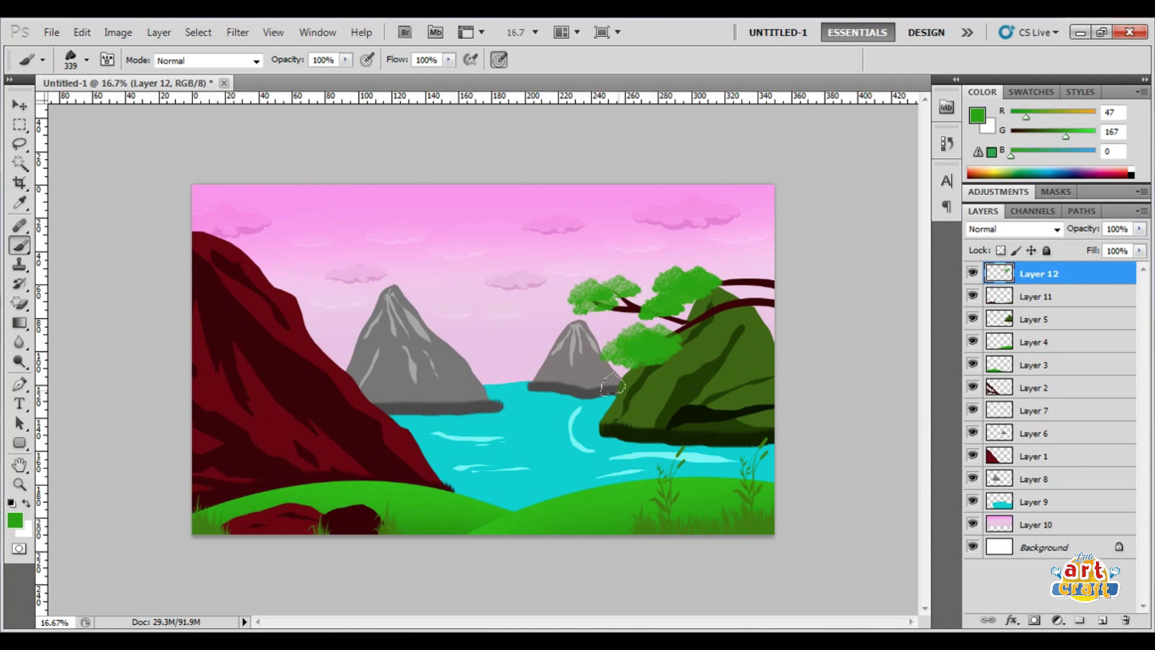
left_click_drag(614, 379, 637, 360)
left_click_drag(575, 300, 635, 279)
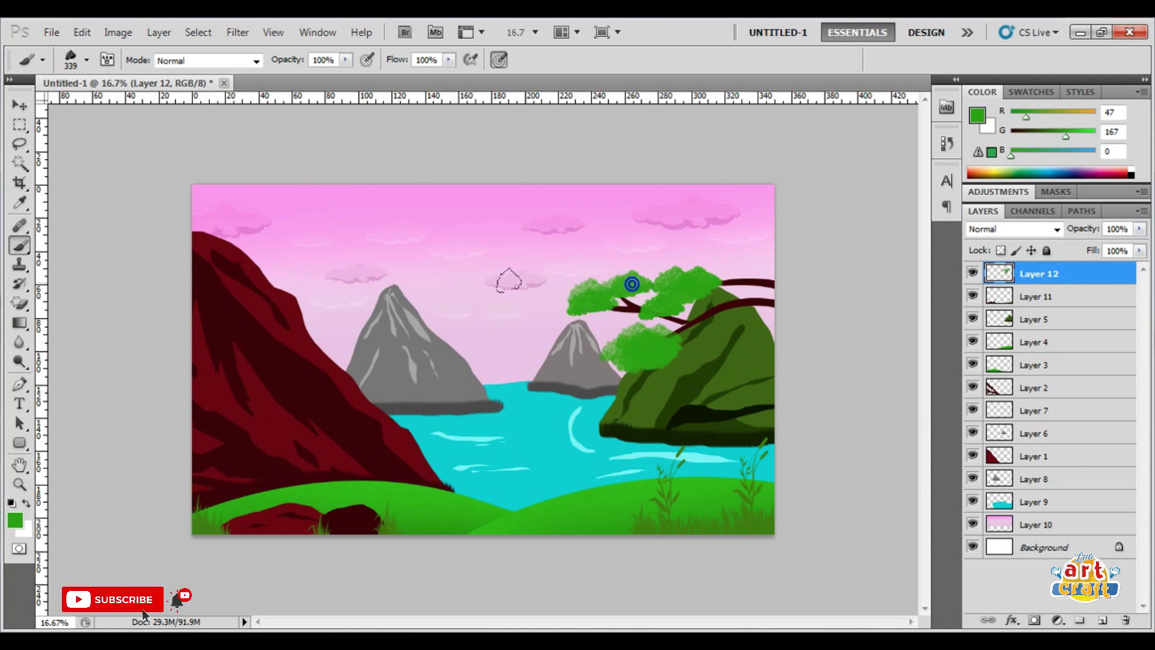
left_click(19, 106)
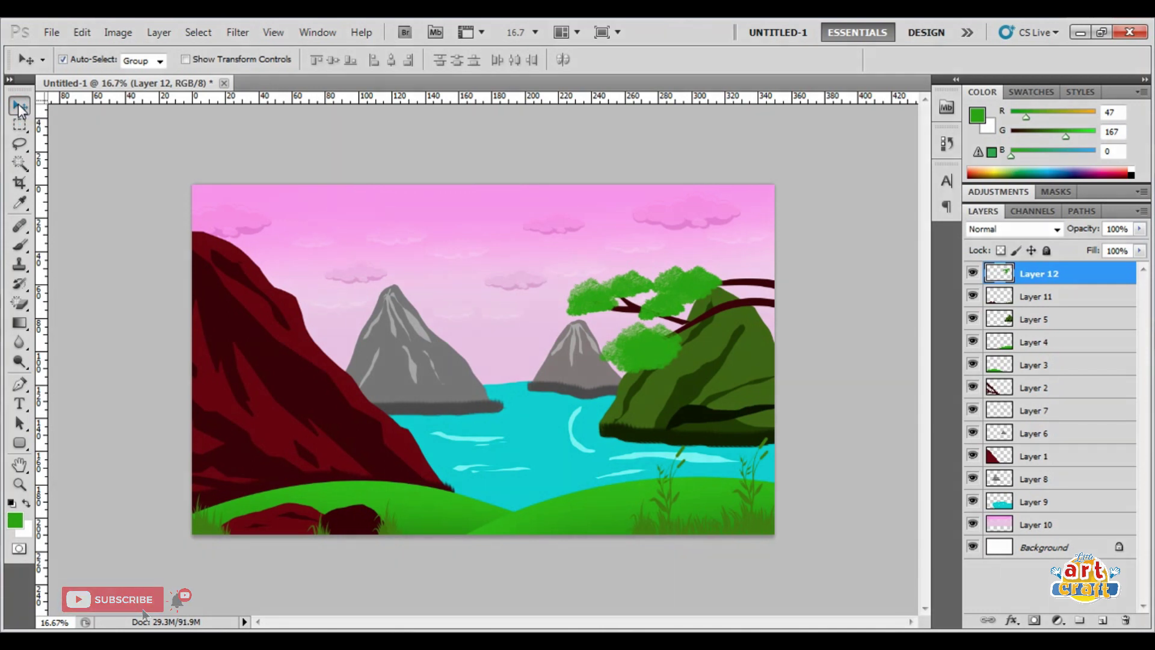
Step: Try erasing the shoreline shadow on the grey-peak layer with a large eraser, undoing the attempts
left_click(1036, 479)
left_click(19, 303)
left_click(72, 303)
right_click(428, 415)
left_click_drag(398, 425, 505, 432)
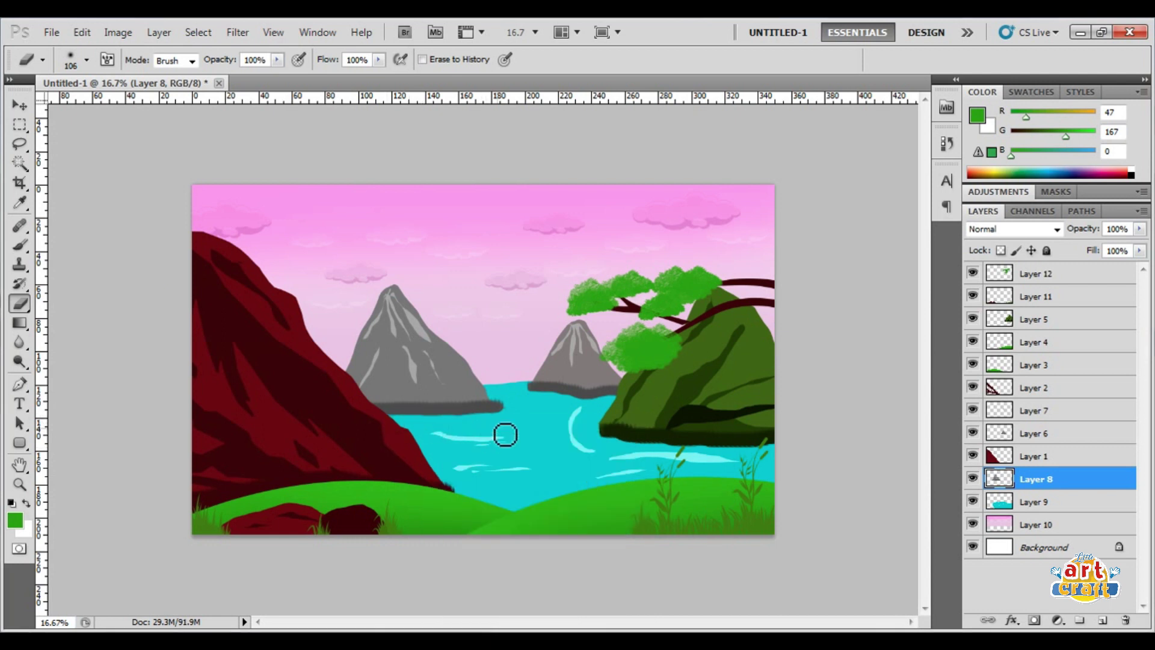
right_click(506, 432)
left_click_drag(624, 443, 635, 443)
key("Return")
key("ctrl+z")
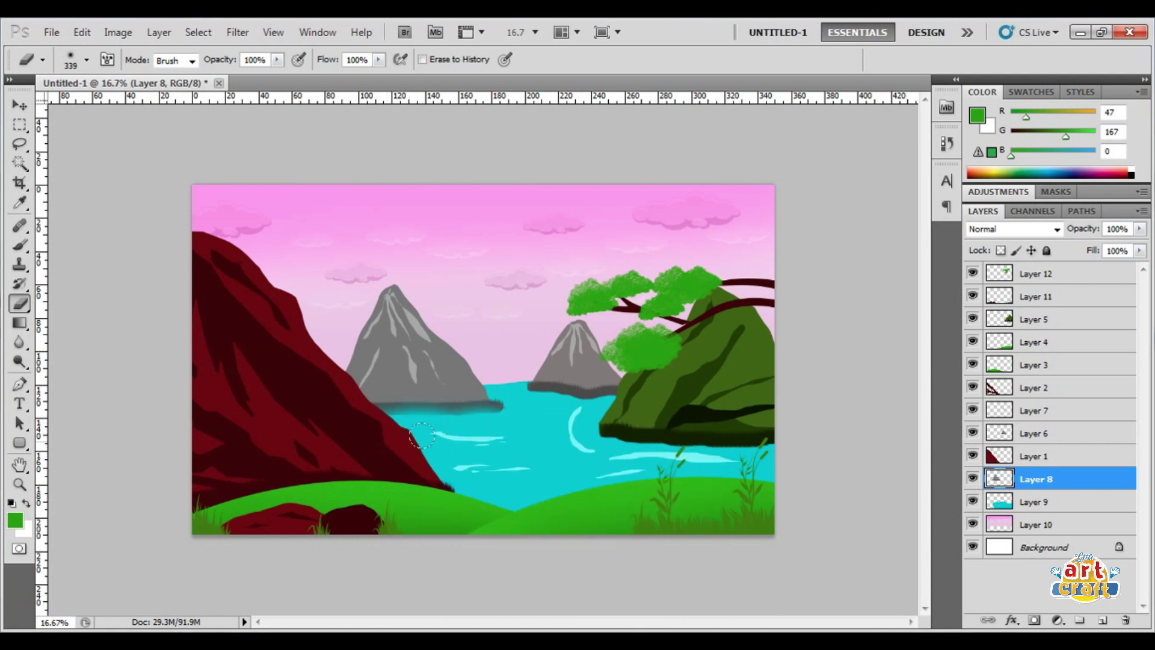
left_click_drag(497, 425, 374, 427)
key("ctrl+z")
Step: Erase the shoreline shadow beneath the peak on Layer 6, then select Layer 5
left_click(1037, 431)
left_click_drag(541, 401, 602, 390)
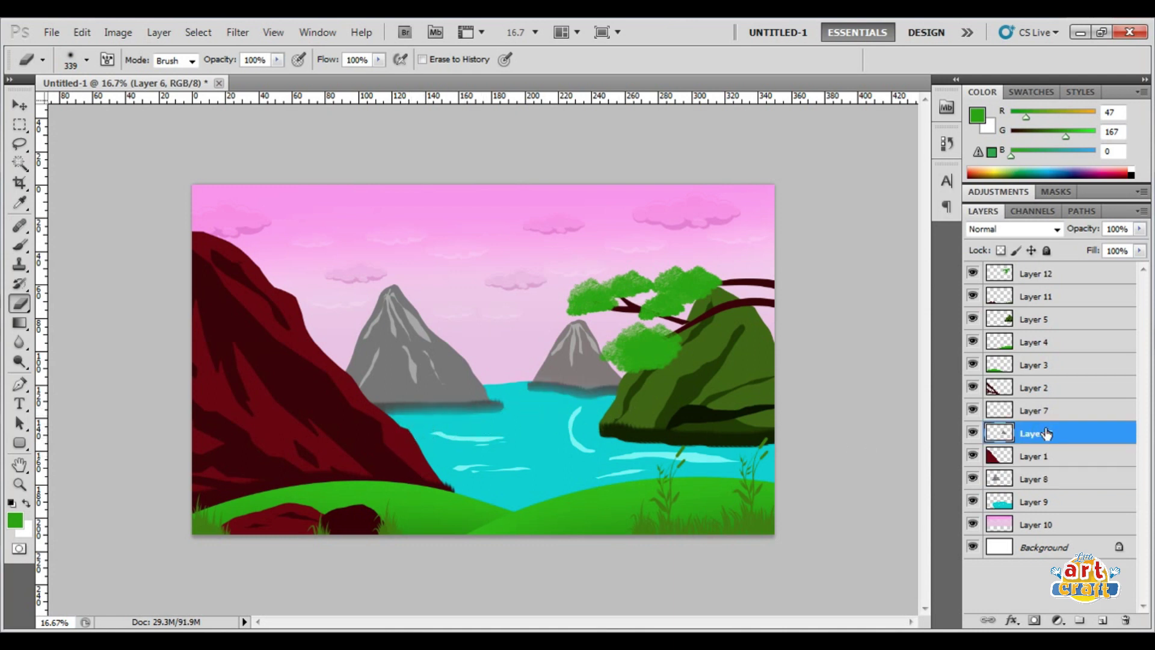
left_click(1023, 313)
left_click(19, 107)
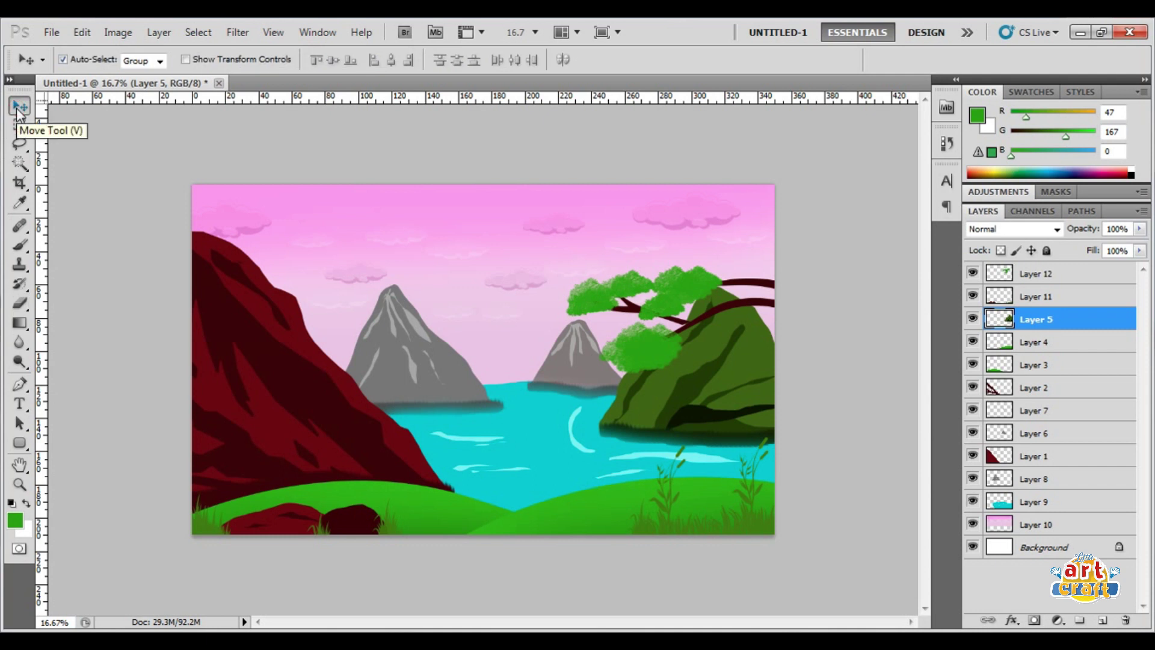